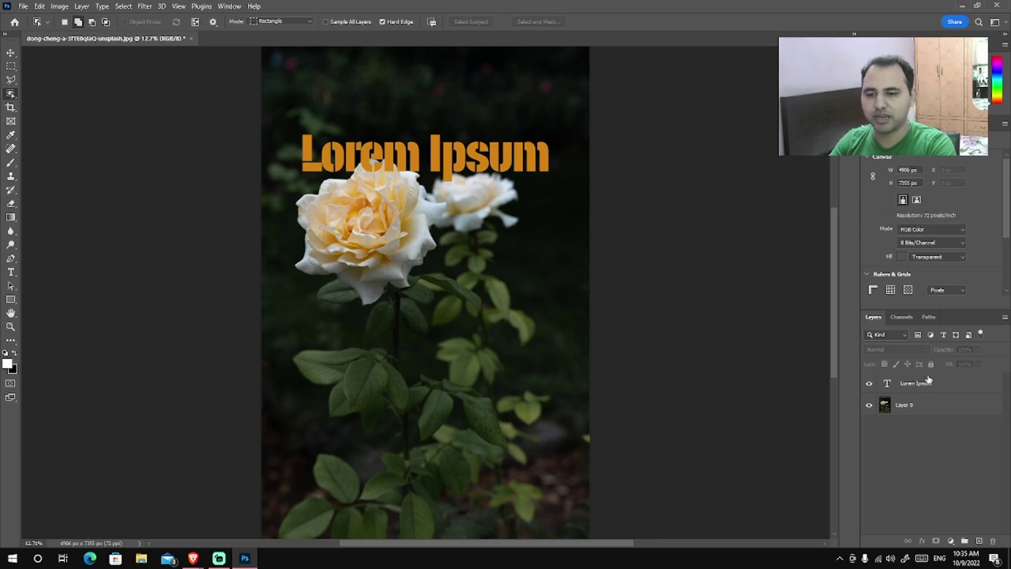
Add a white layer mask to the Lorem Ipsum text layer and pick the Brush tool.
click(909, 384)
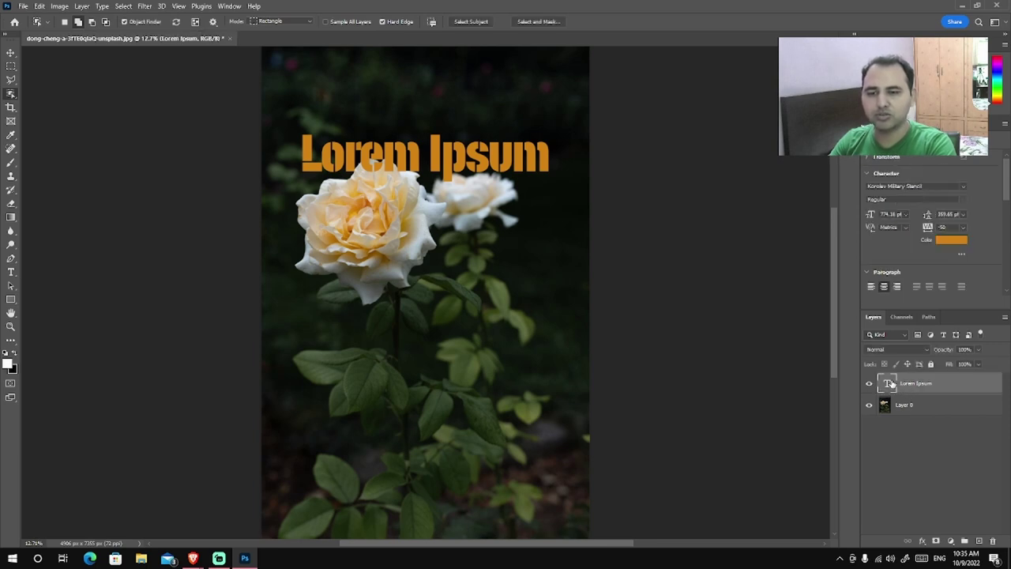
click(936, 541)
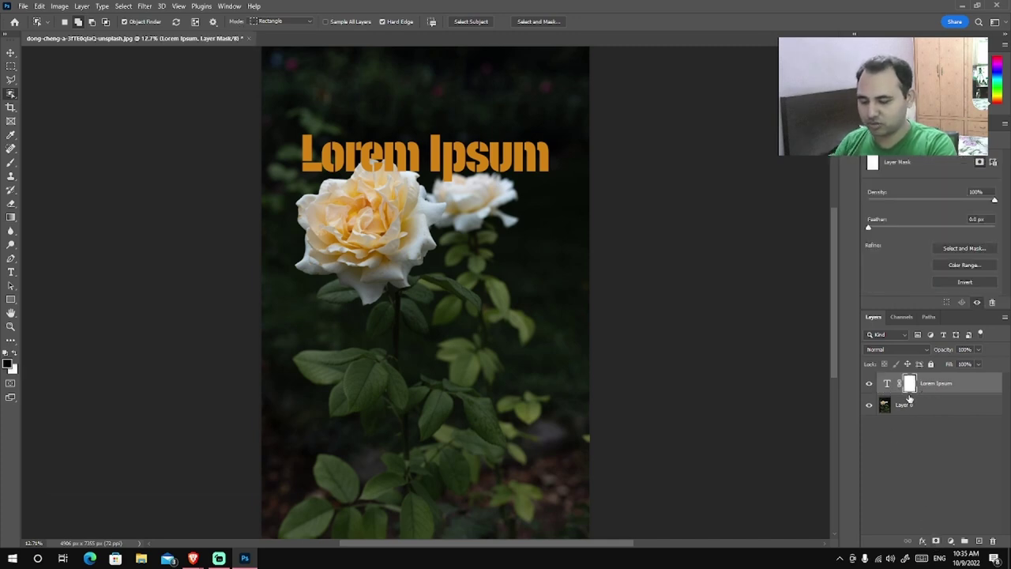
key(b)
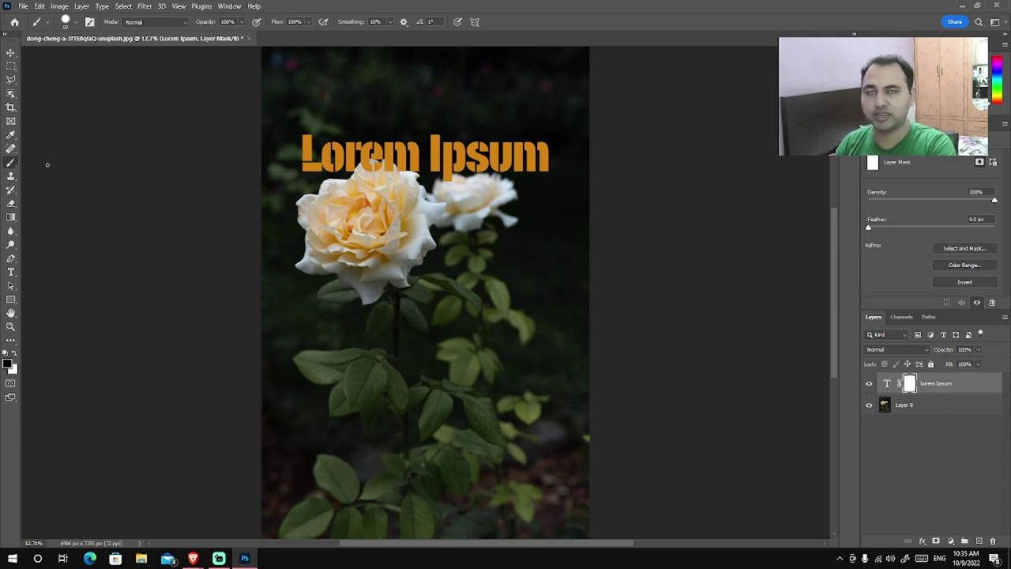
Enlarge the brush, settling at about 250 px.
click(76, 22)
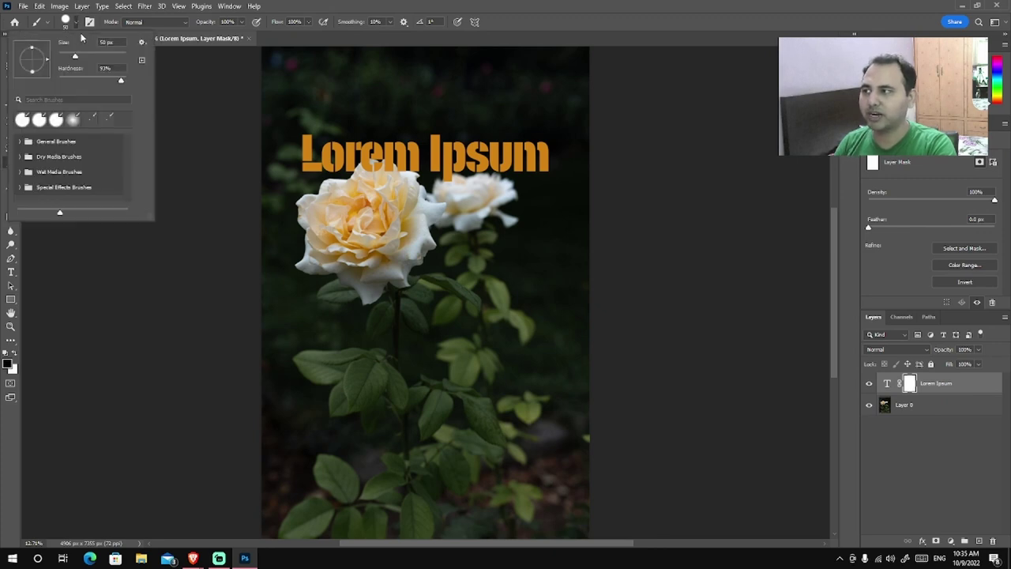
drag(75, 57, 110, 58)
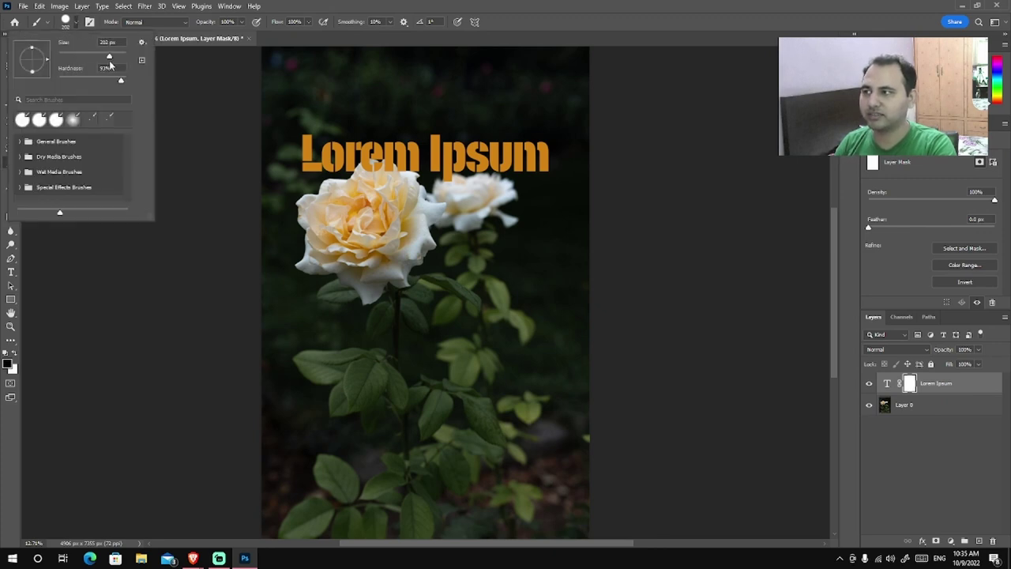
key(Return)
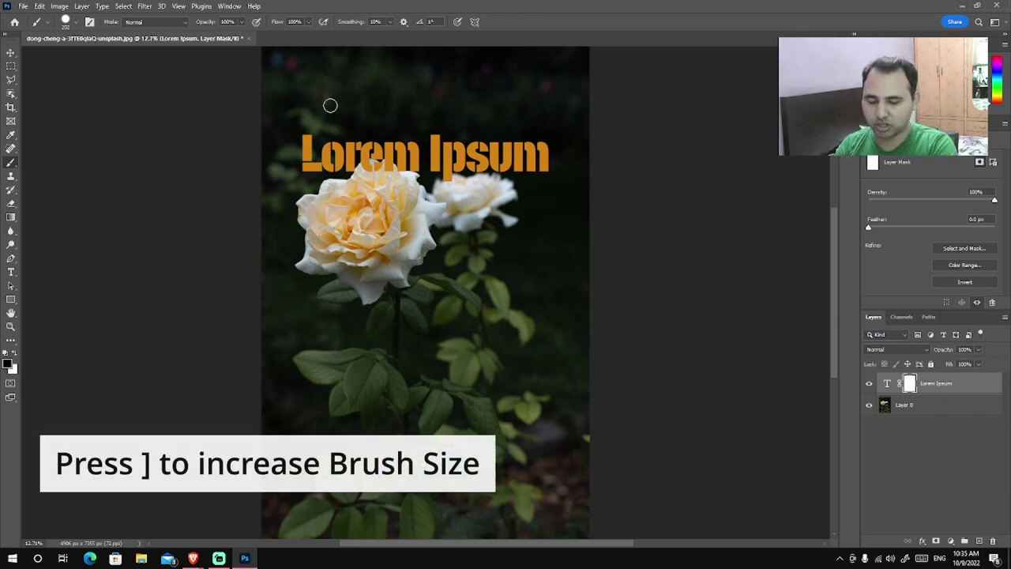
key(bracketright)
key(bracketright)
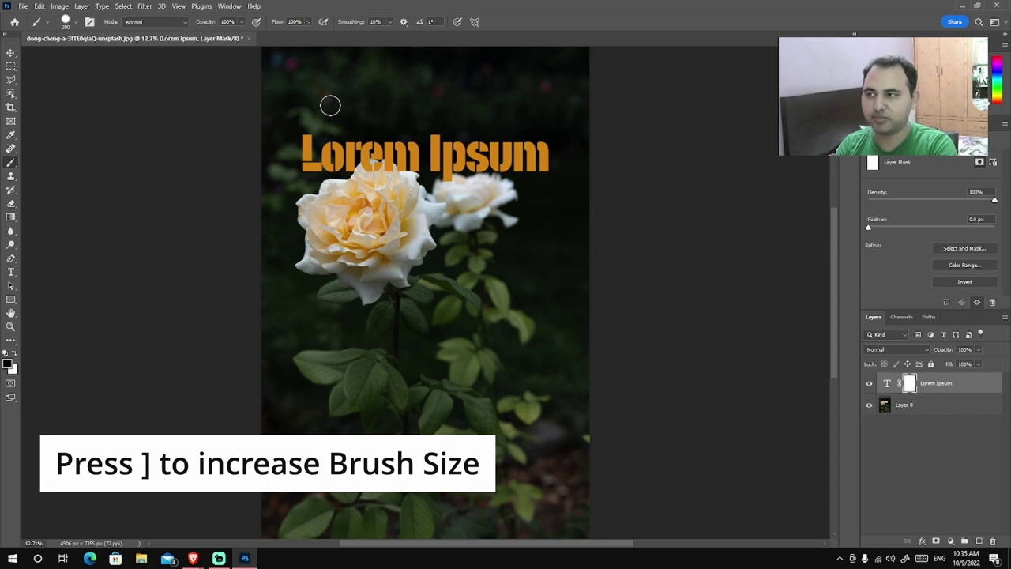
key(bracketright)
key(bracketright)
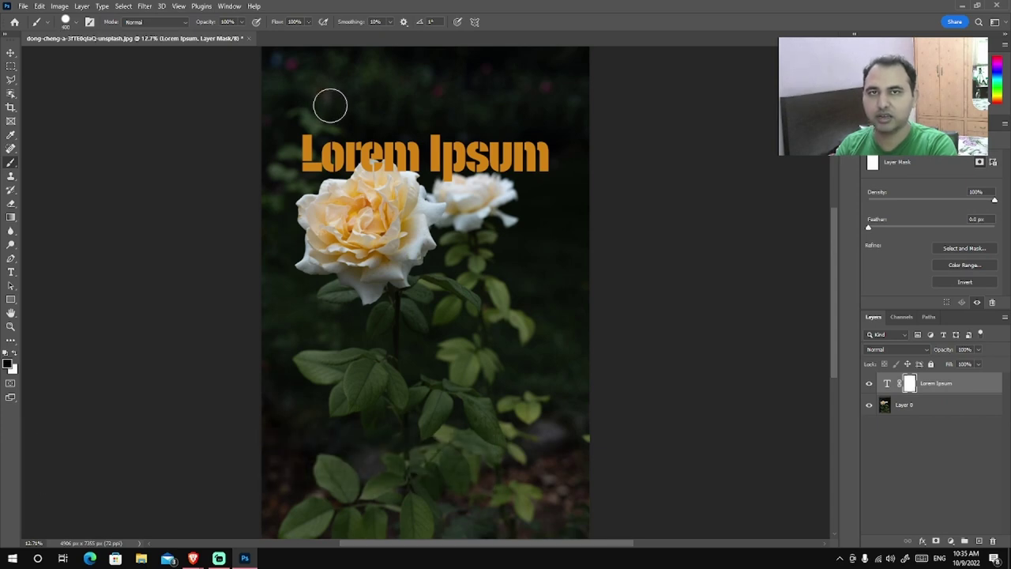
key(bracketleft)
key(bracketleft)
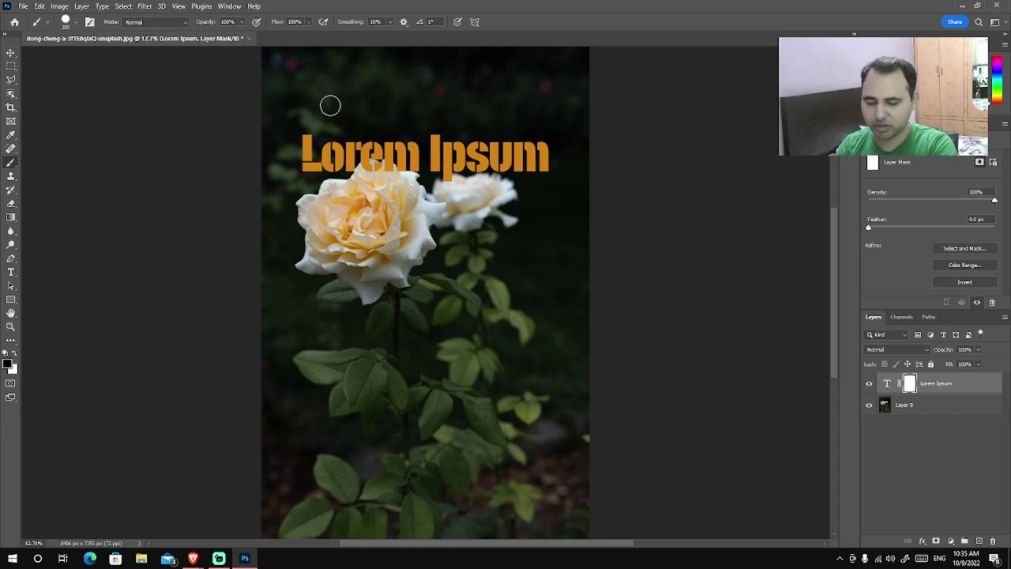
key(bracketleft)
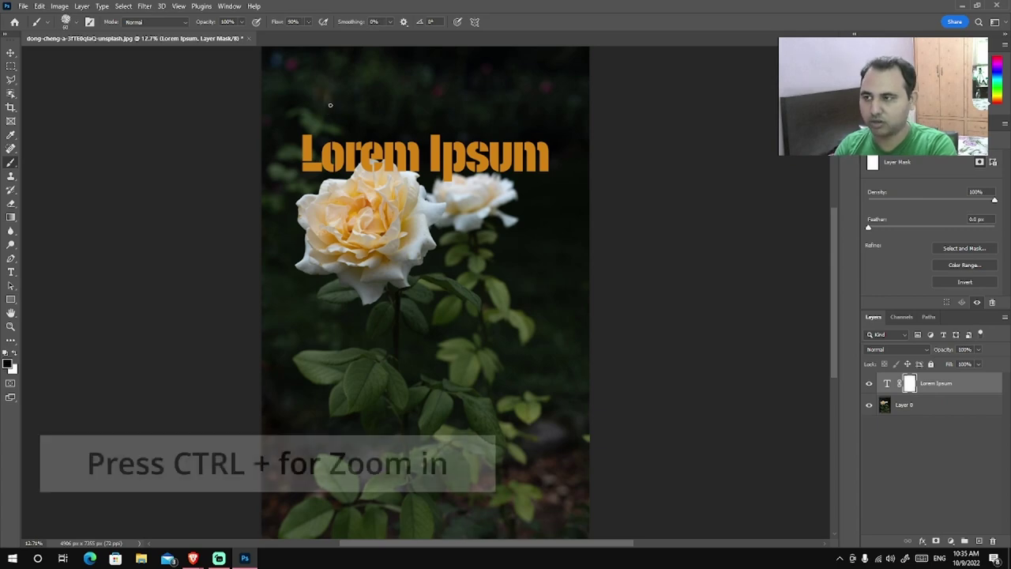
Zoom in on the rose and Lorem Ipsum text, and set black as foreground colour.
key(e)
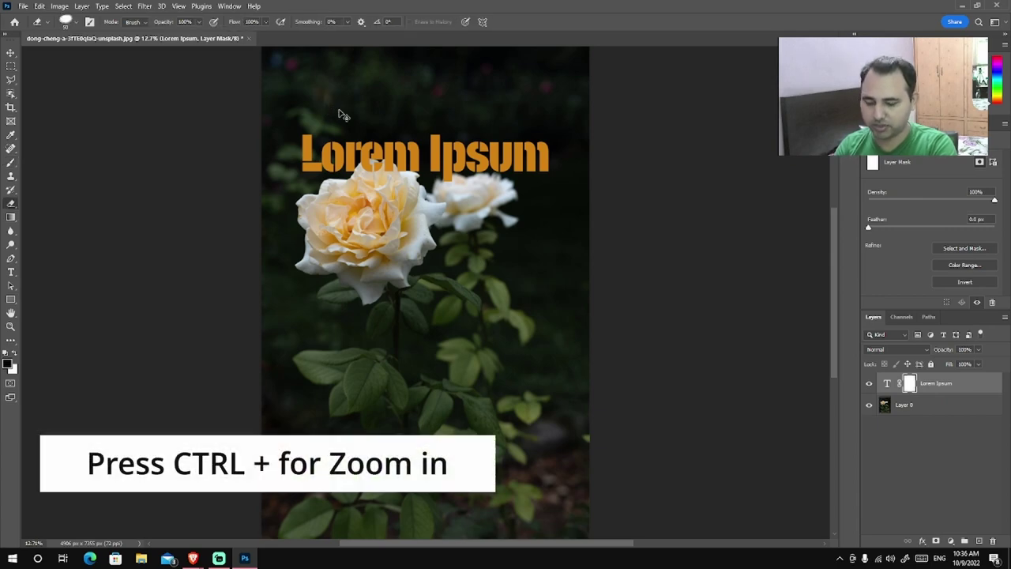
key(ctrl+plus)
key(ctrl+plus)
key(ctrl+plus)
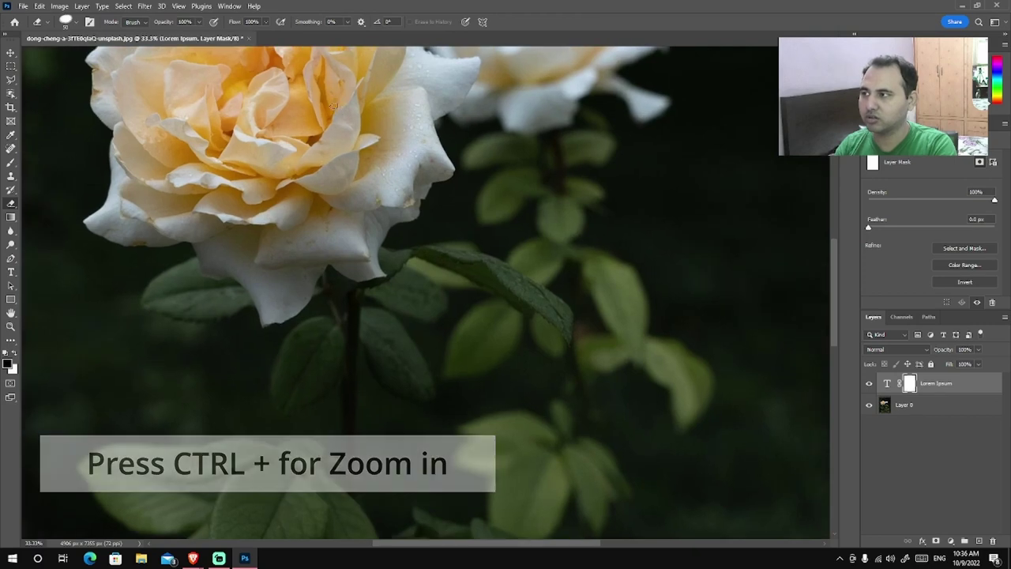
drag(331, 105, 332, 269)
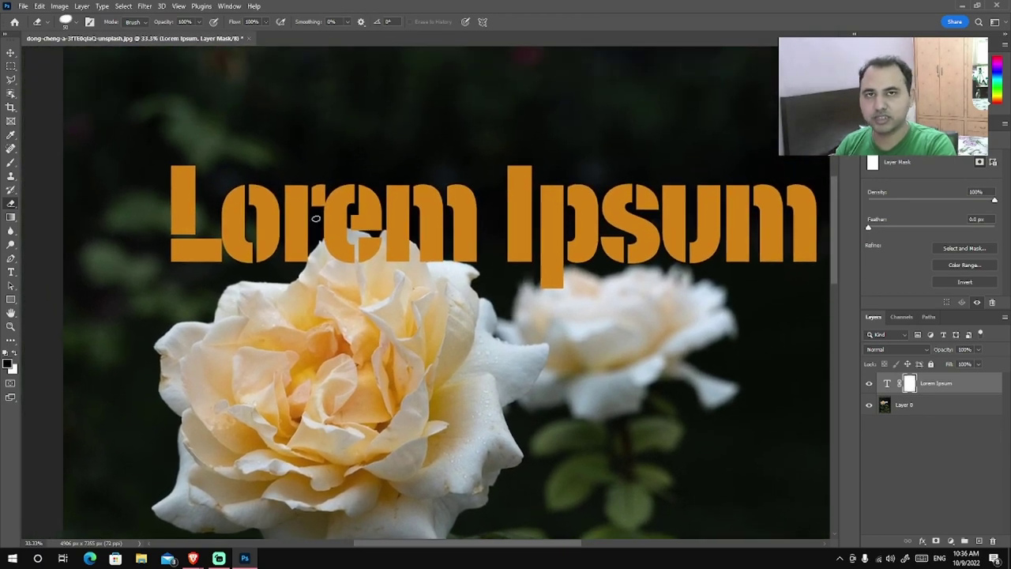
click(8, 365)
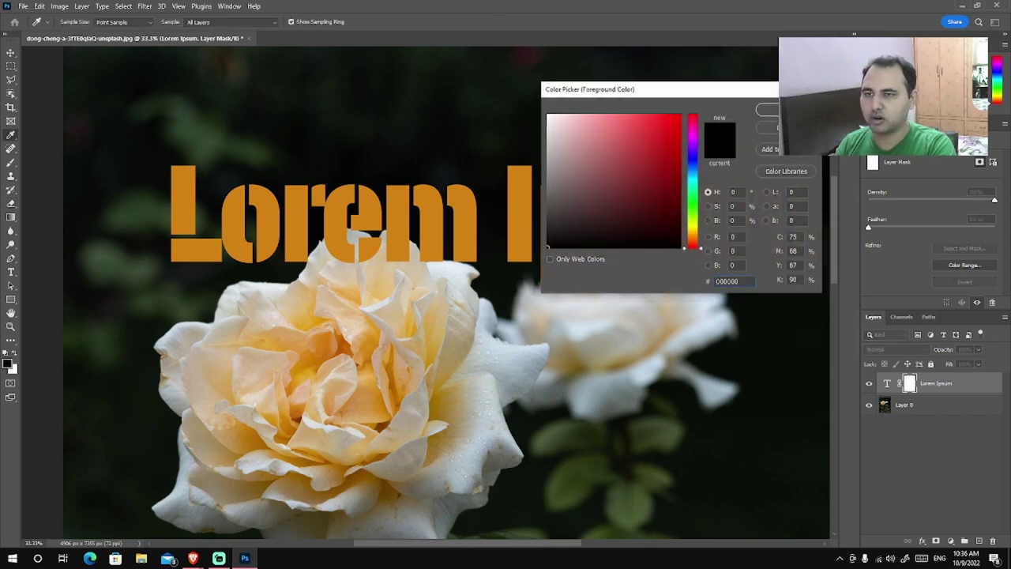
click(767, 110)
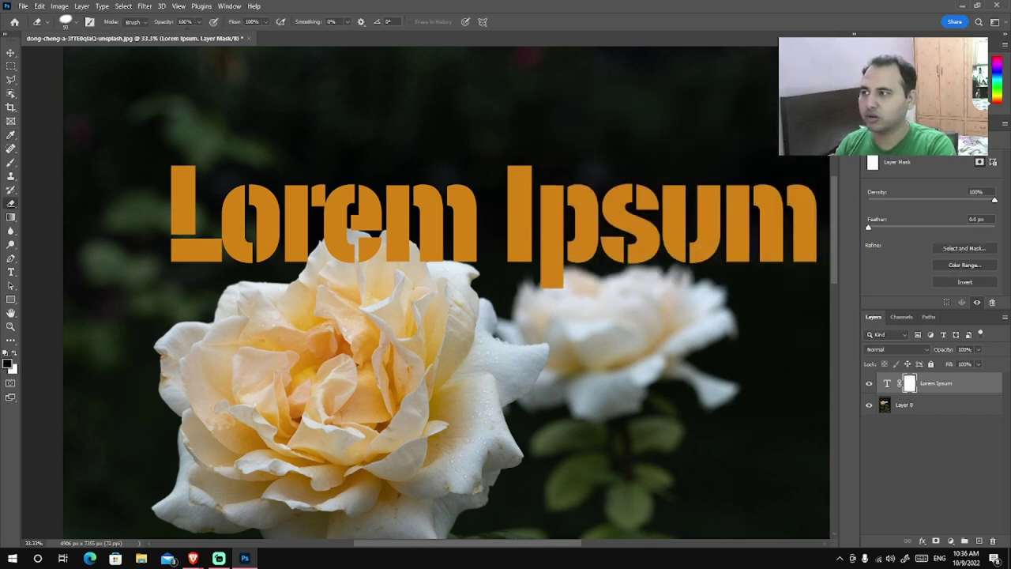
Use a 60 px, 93% hardness brush to paint the mask over the letter 'e'.
click(75, 26)
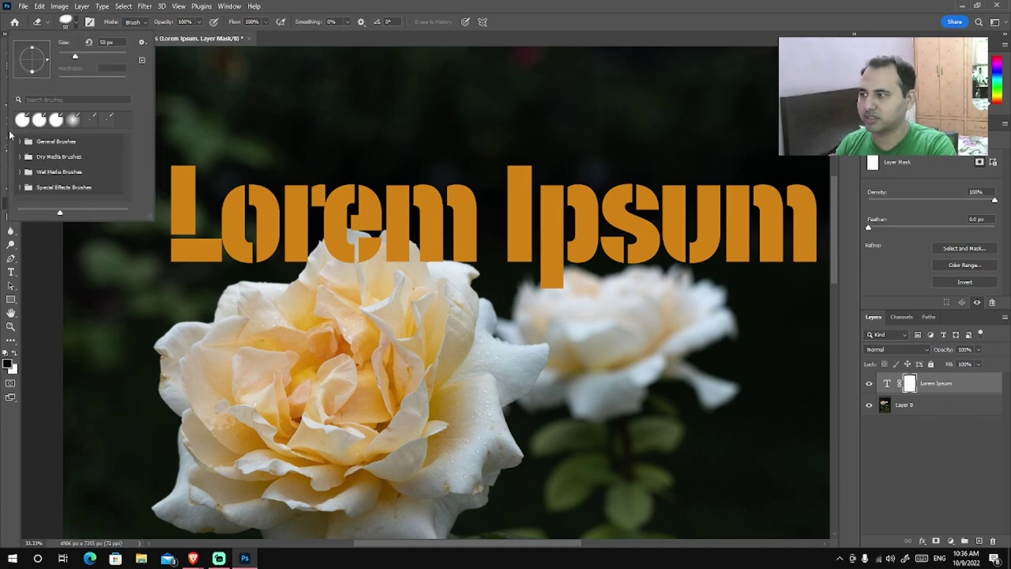
key(b)
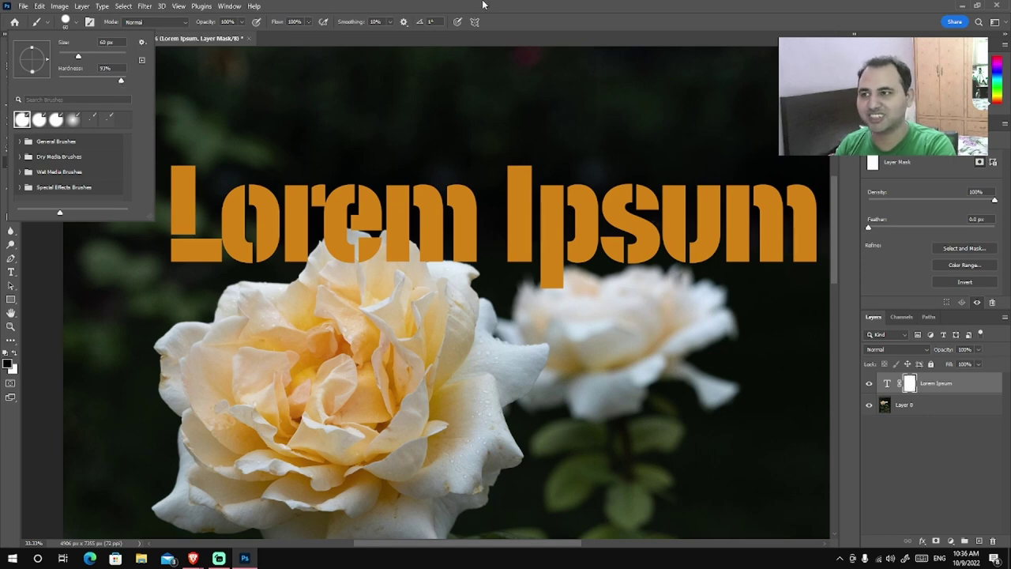
key(Return)
drag(357, 258, 327, 265)
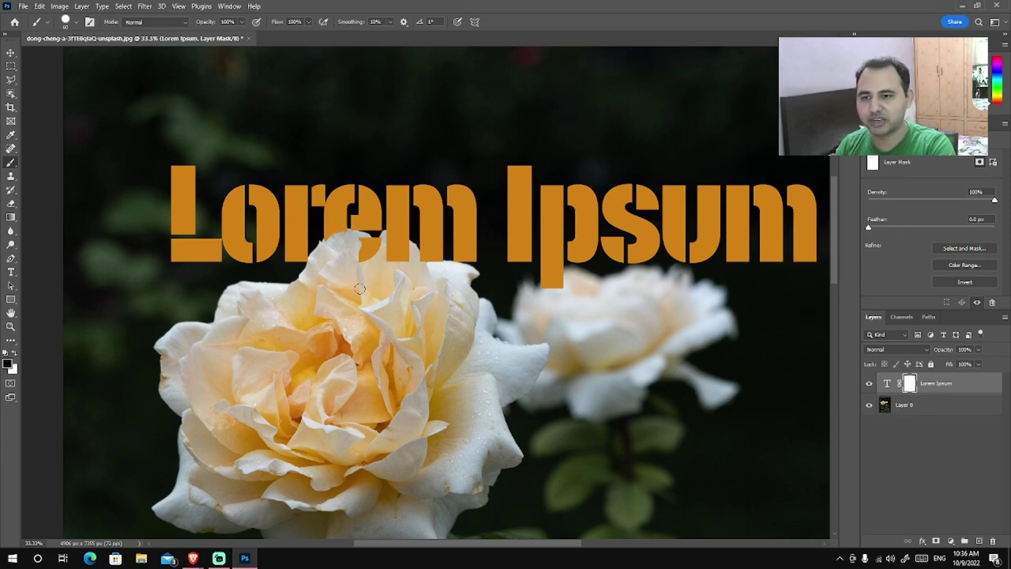
Mask the petals over 'rem' with the text at 50% opacity, then restore 100%.
click(978, 349)
drag(983, 363, 954, 364)
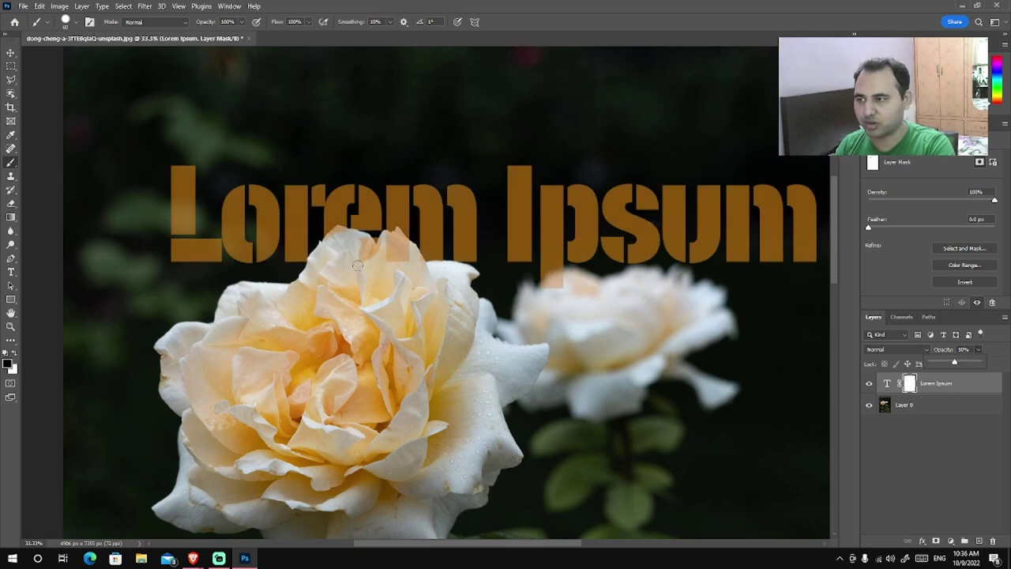
click(341, 234)
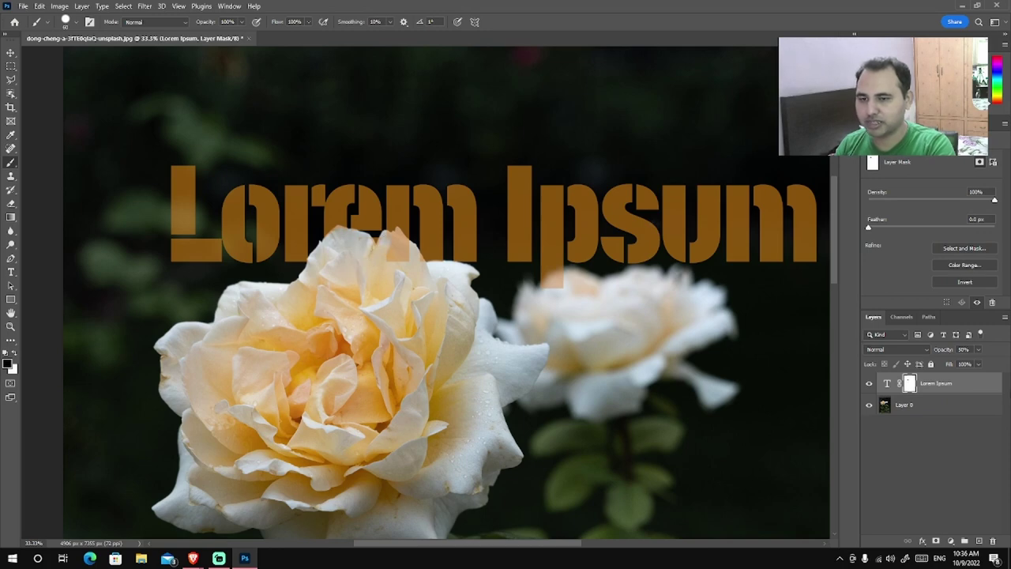
click(978, 350)
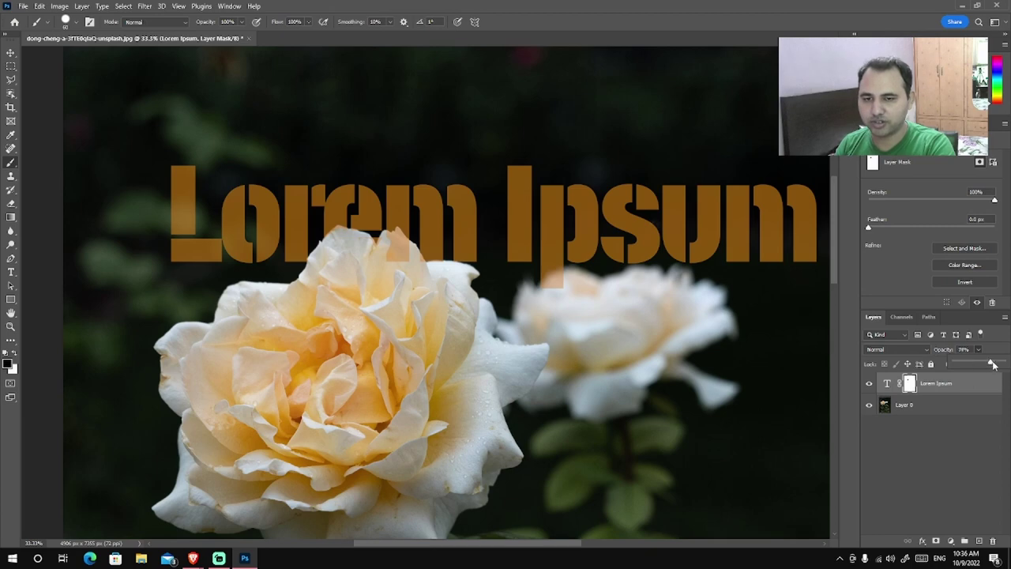
drag(977, 364, 996, 363)
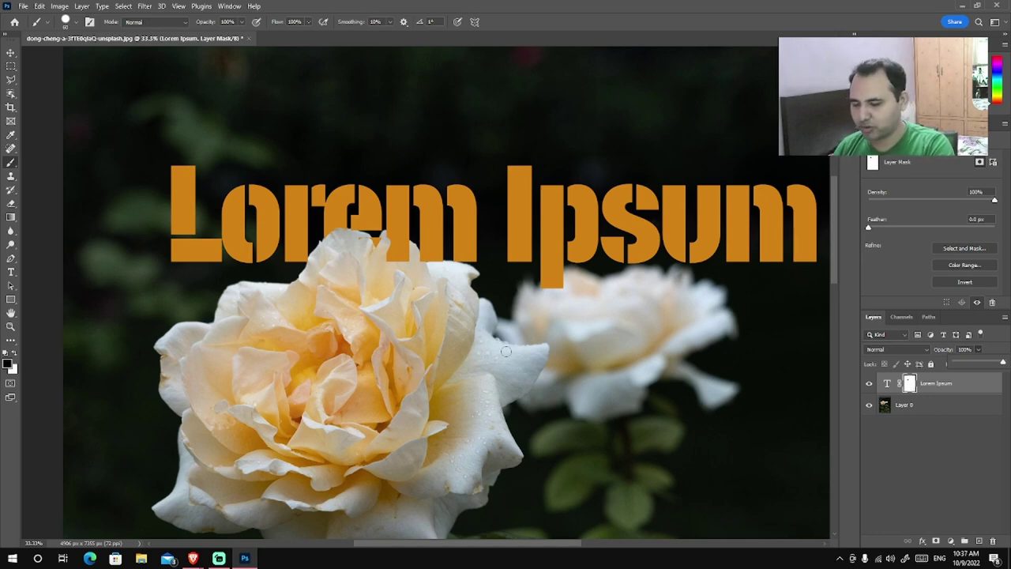
Delete the Lorem Ipsum text layer's mask.
click(974, 462)
drag(912, 385, 996, 541)
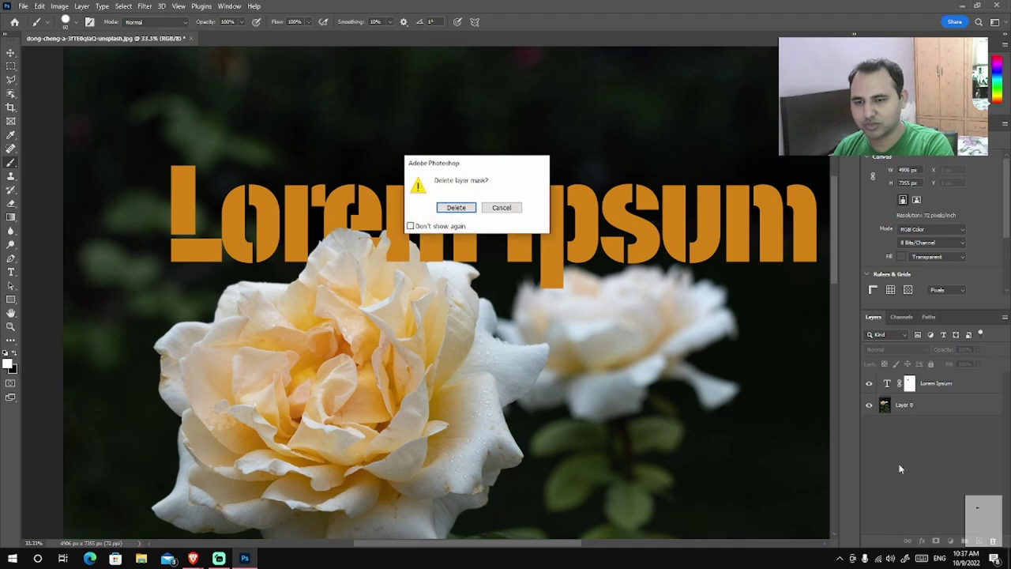
click(456, 207)
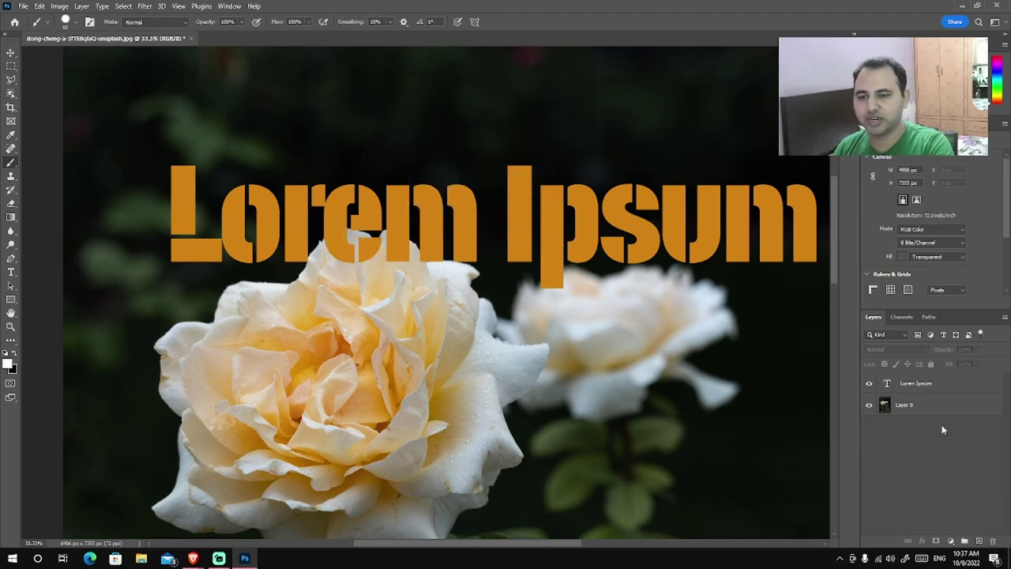
Make Layer 0 active and hide the Lorem Ipsum text layer.
click(904, 408)
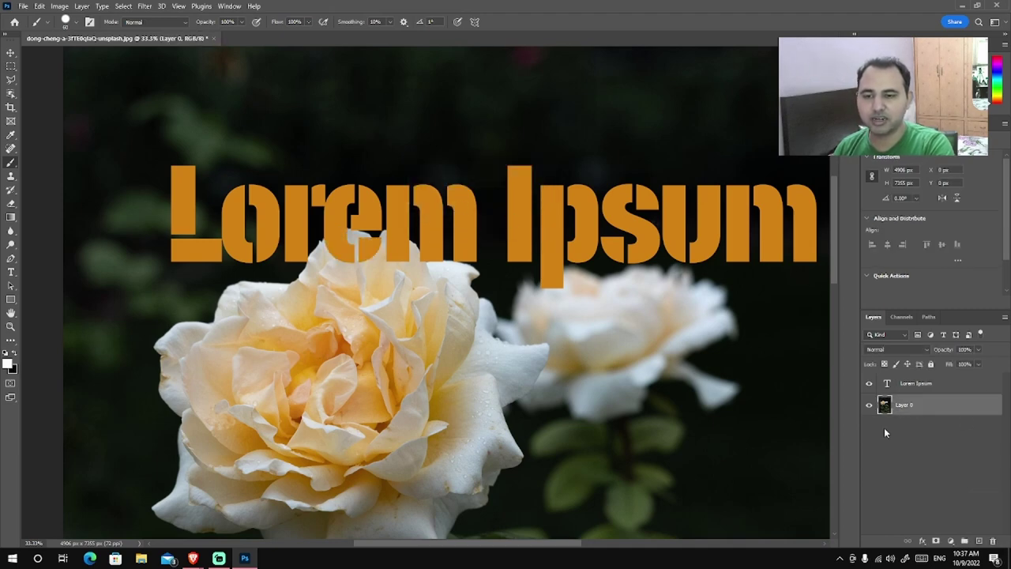
click(869, 384)
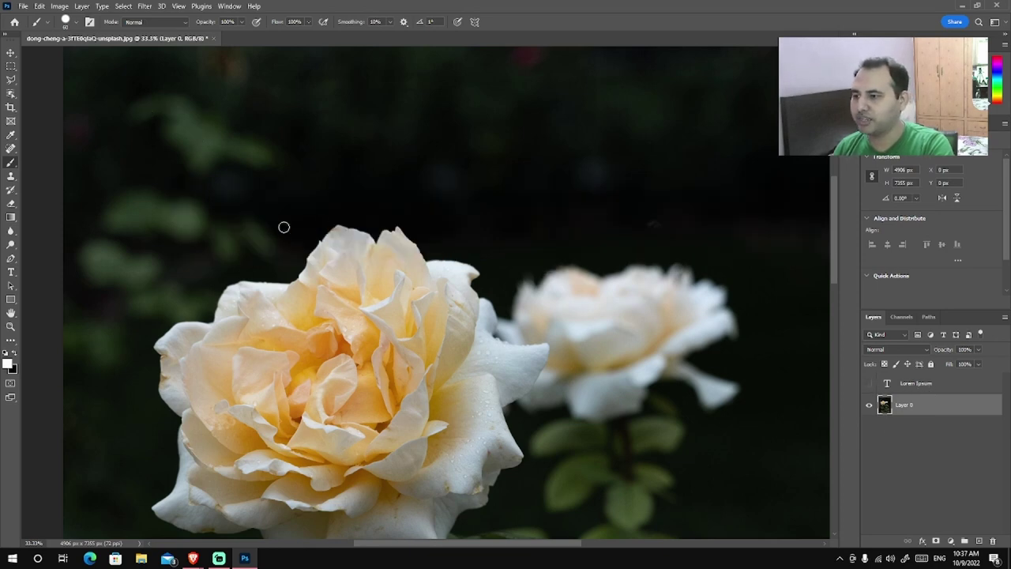
scroll(283, 244, down, 1)
scroll(283, 243, down, 1)
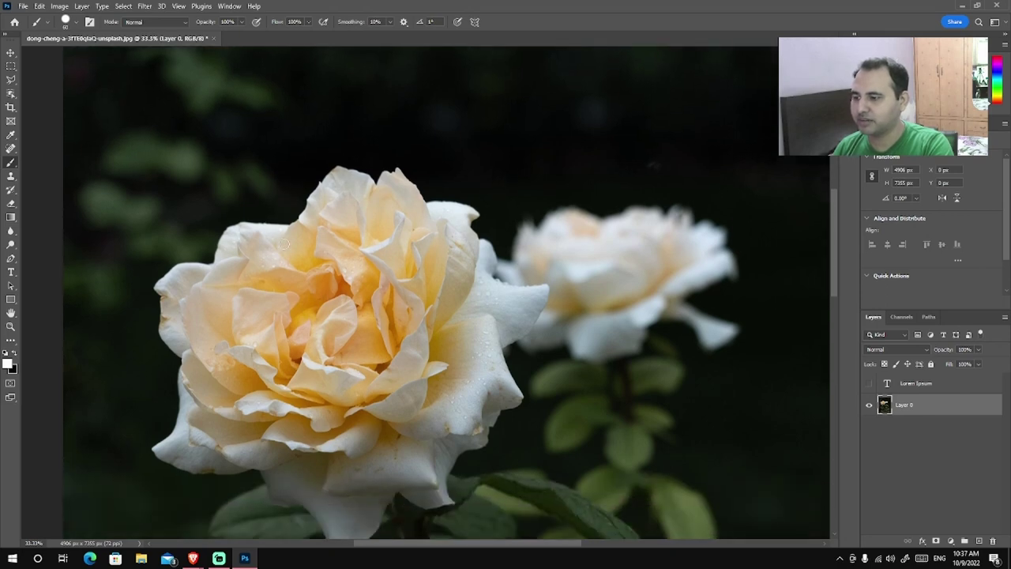
scroll(282, 243, down, 1)
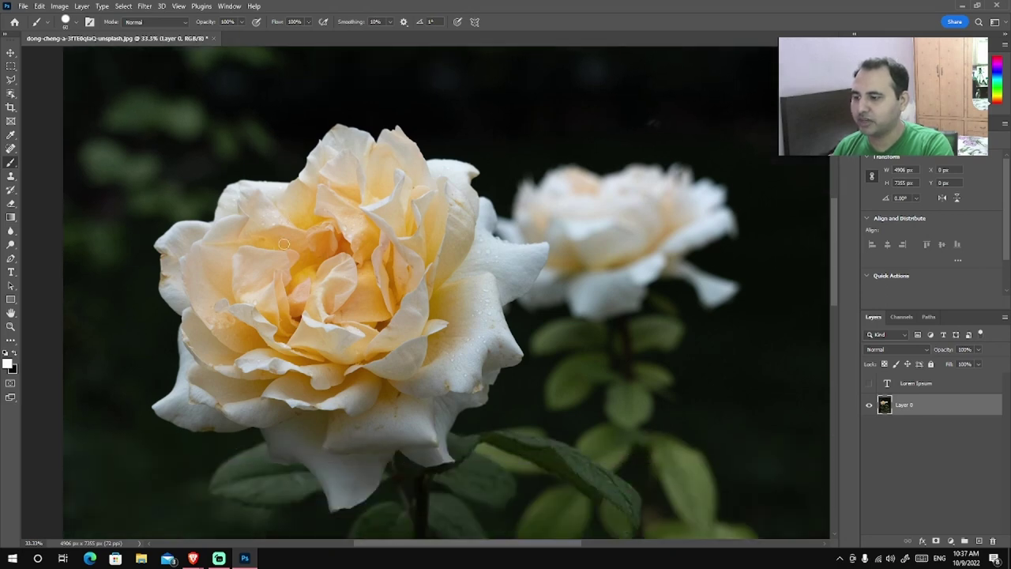
Switch to the Object Selection Tool from the selection tools flyout.
click(11, 93)
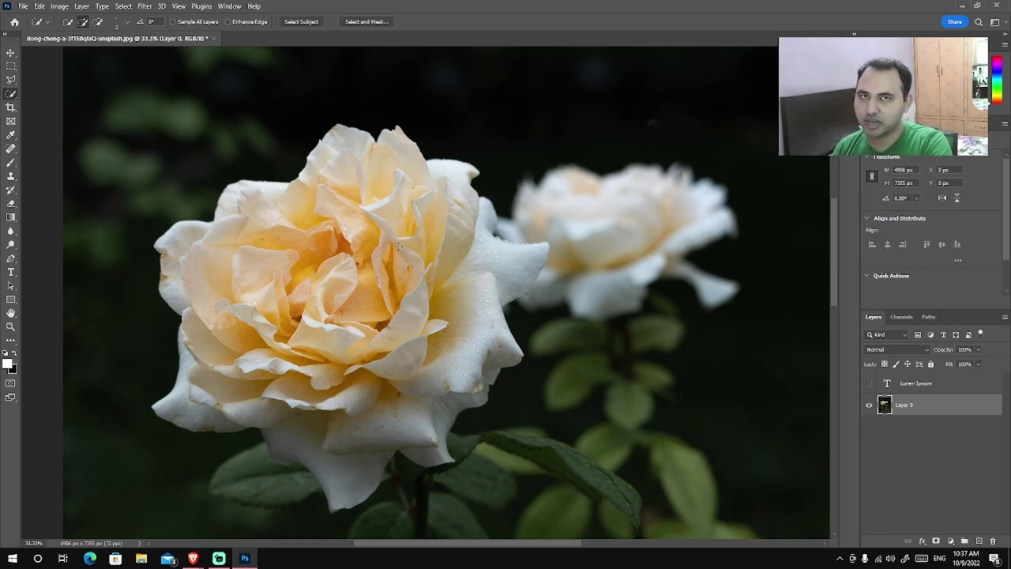
right_click(12, 95)
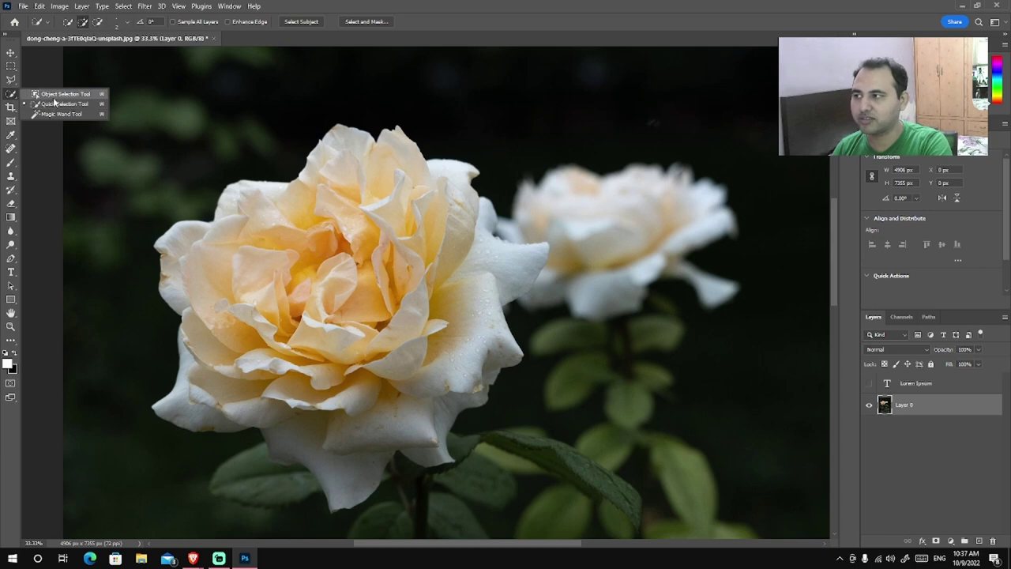
click(53, 96)
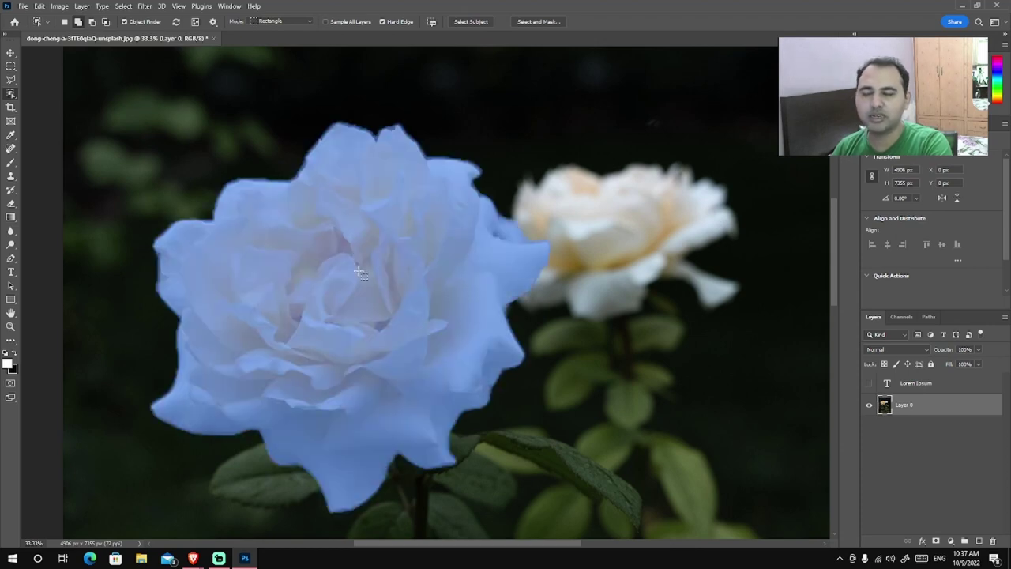
scroll(361, 272, down, 1)
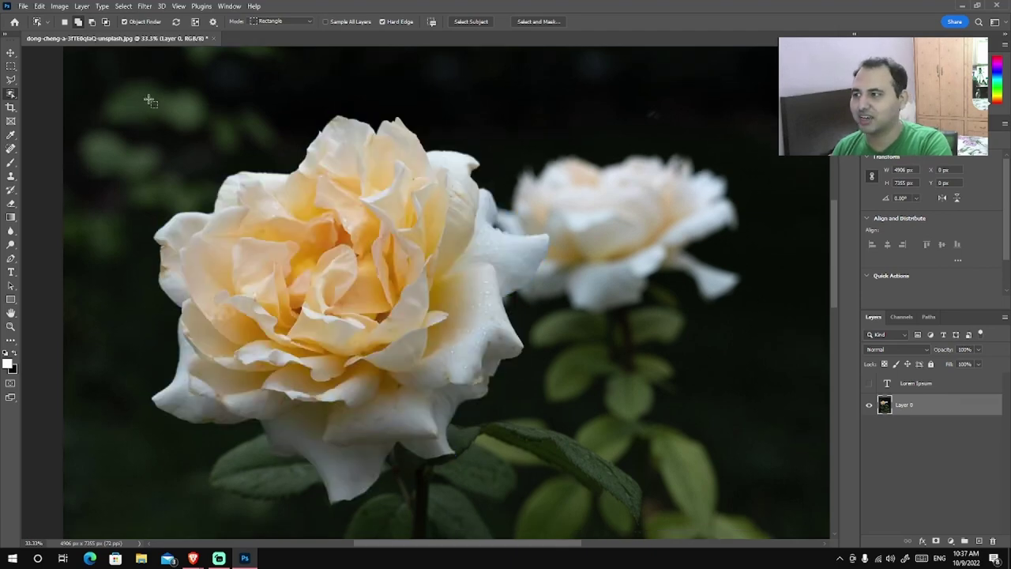
Box-select the large front rose, inspect its petal edge up close, then fit the photo on screen.
mouse_move(144, 95)
mouse_down()
mouse_move(522, 503)
mouse_move(570, 503)
mouse_move(565, 513)
mouse_up()
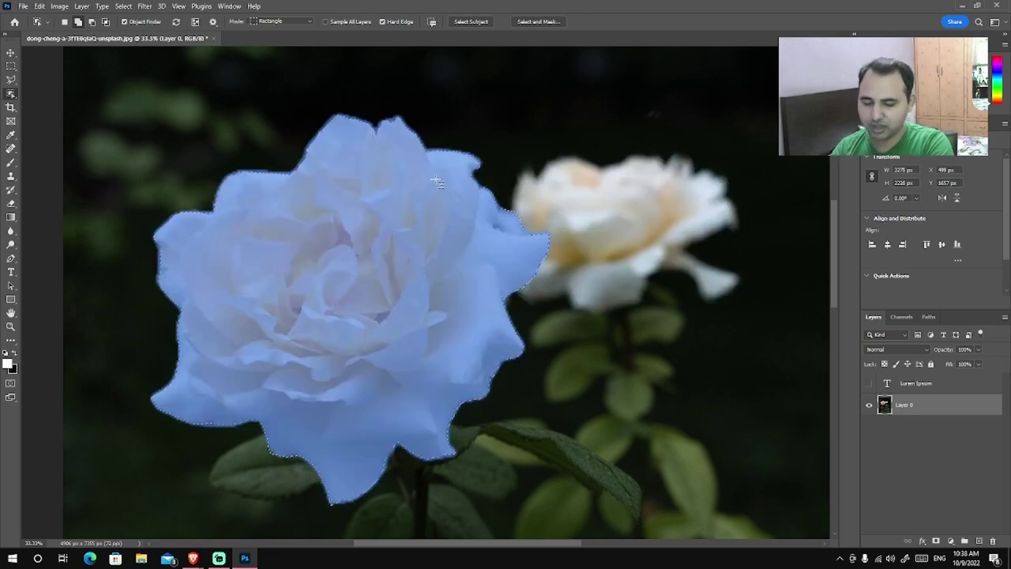
key(ctrl+plus)
key(ctrl+plus)
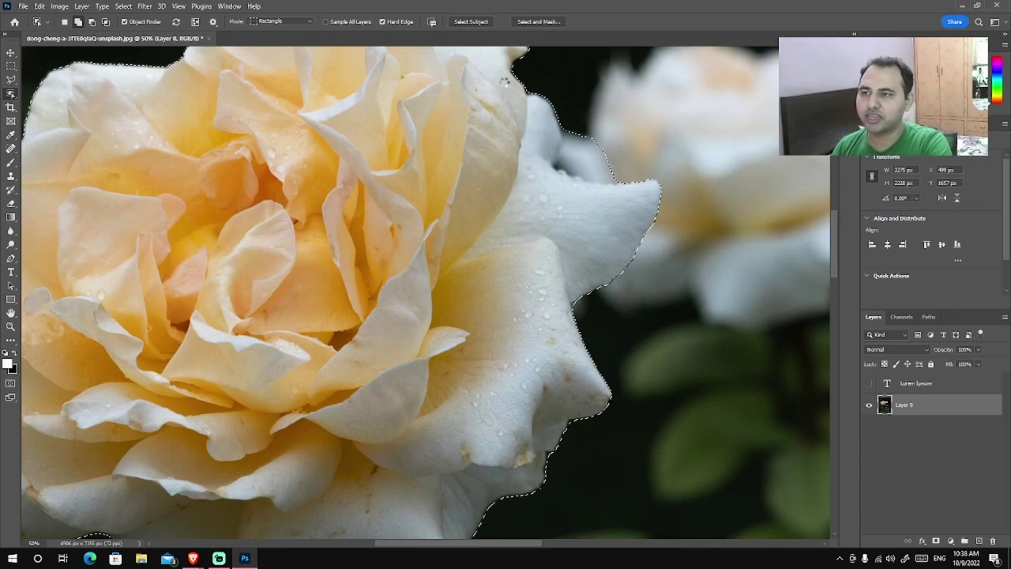
key(ctrl+plus)
key(ctrl+plus)
scroll(514, 63, up, 3)
scroll(497, 350, up, 3)
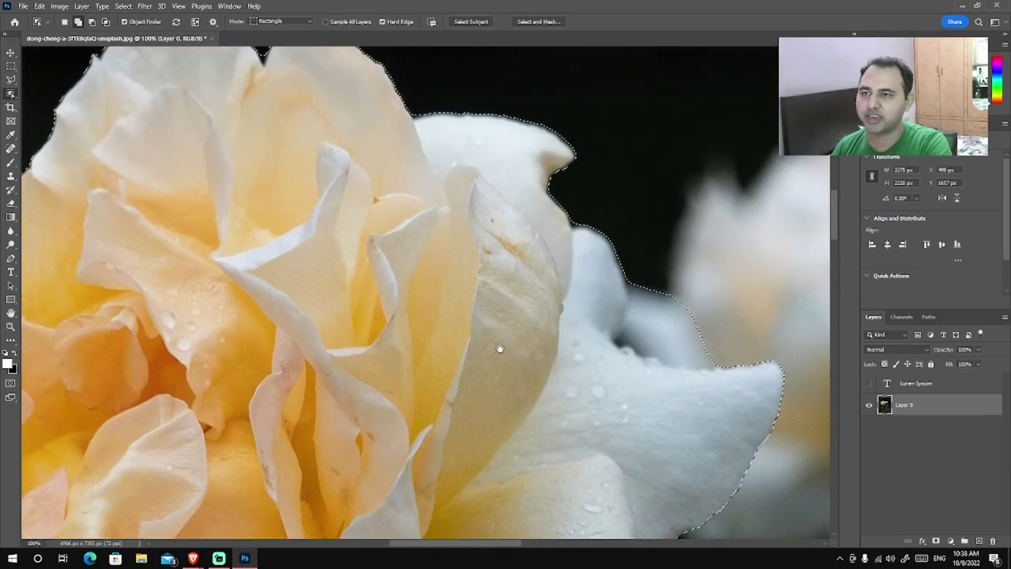
scroll(388, 271, up, 3)
scroll(462, 295, up, 2)
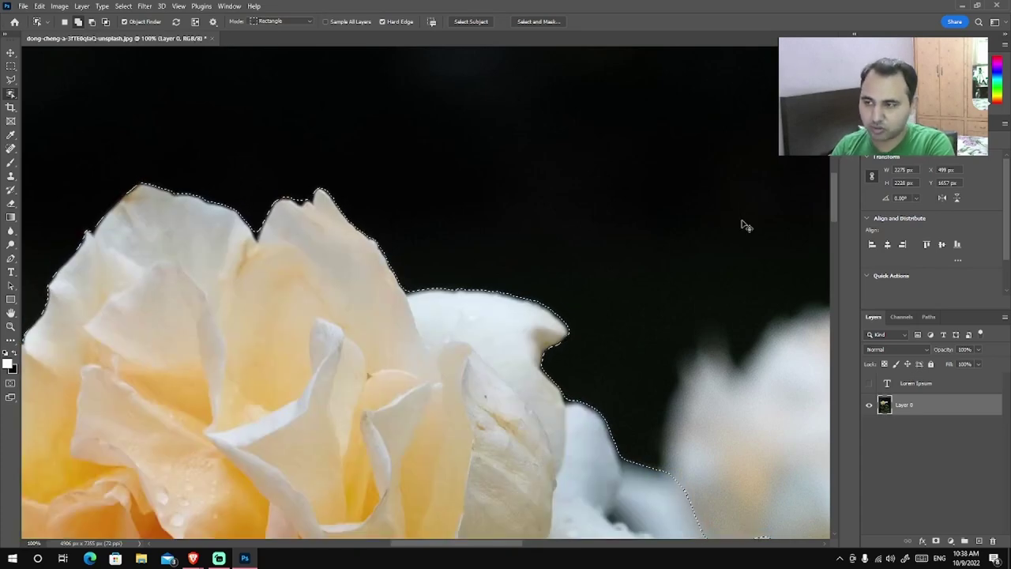
key(ctrl+0)
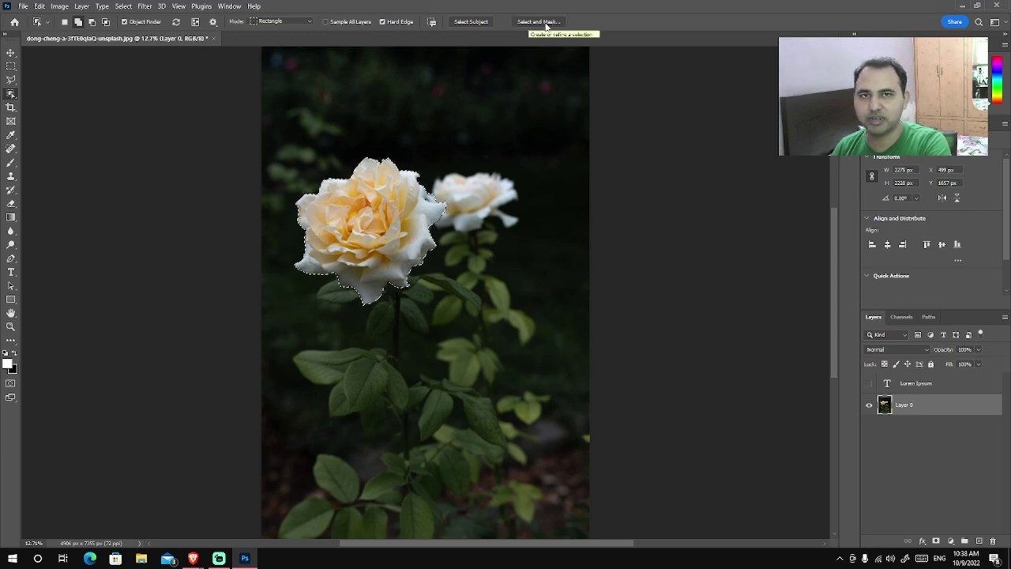
Enter Select and Mask and zoom in on the isolated rose's edge.
click(549, 17)
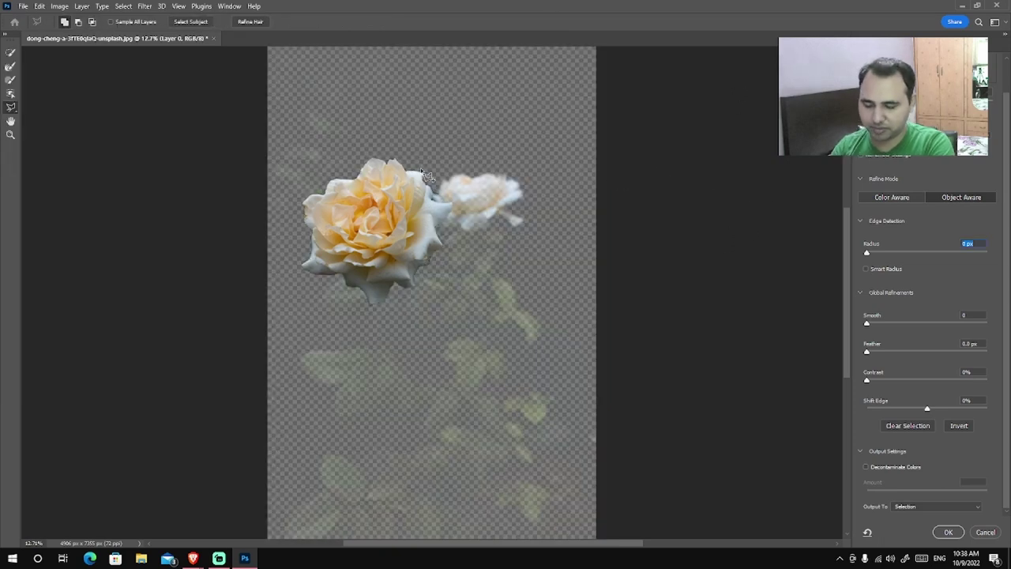
scroll(427, 176, up, 1)
scroll(430, 178, up, 1)
scroll(435, 180, up, 1)
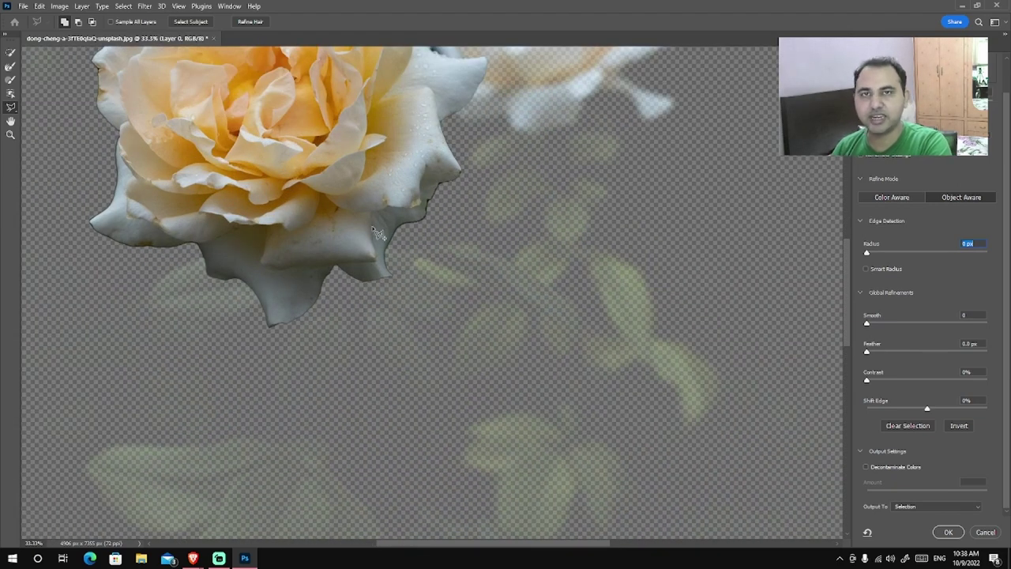
drag(380, 93, 361, 262)
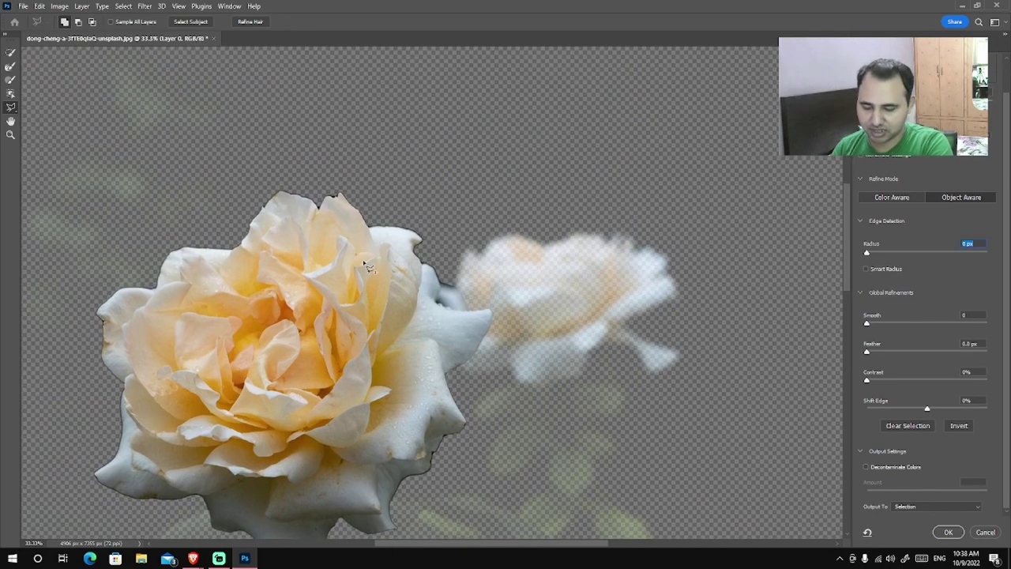
key(ctrl+plus)
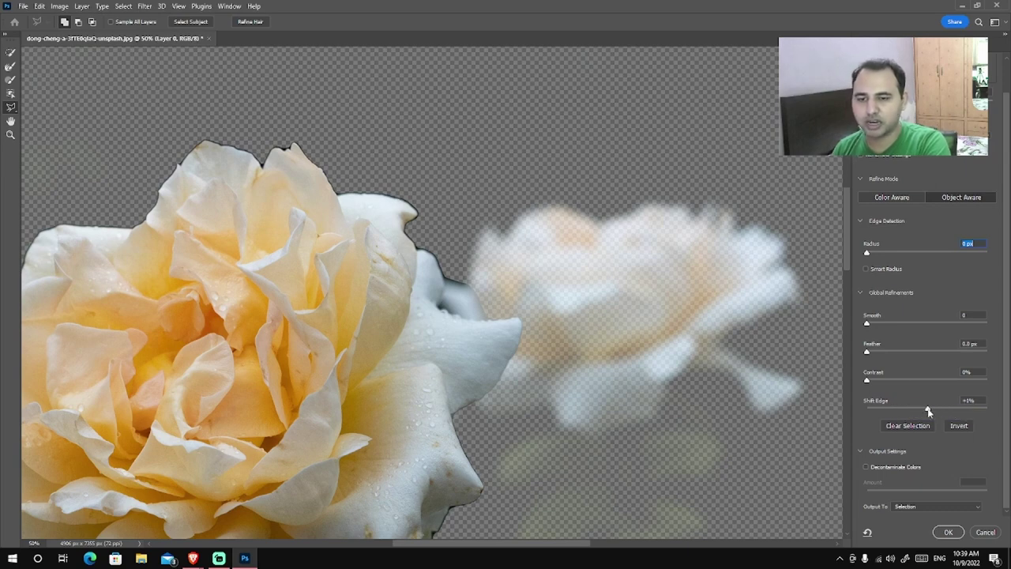
Set Shift Edge -100%, 100% Decontaminate Colors, New Layer with Layer Mask output, 4 px Radius.
drag(910, 408, 865, 410)
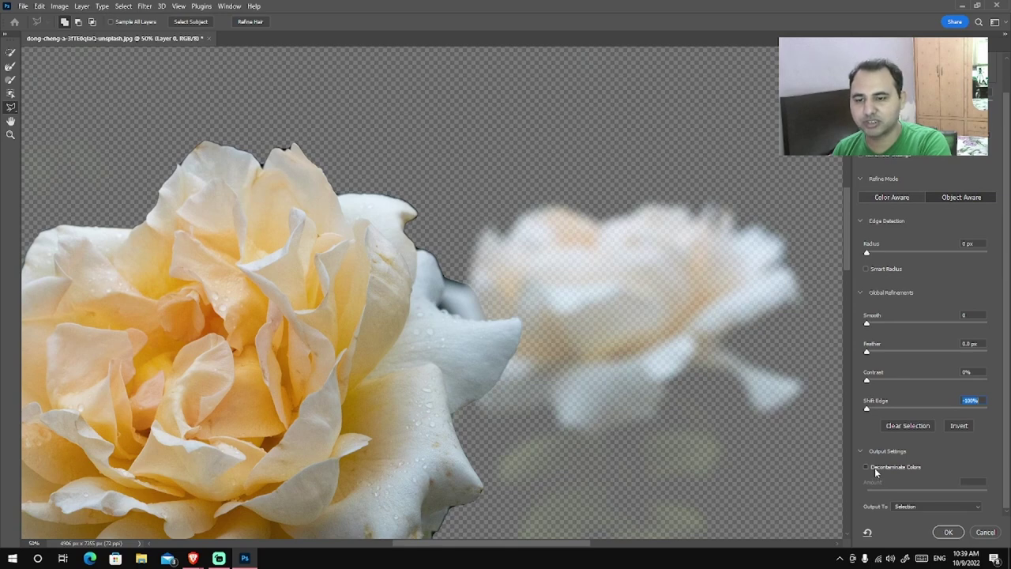
click(865, 467)
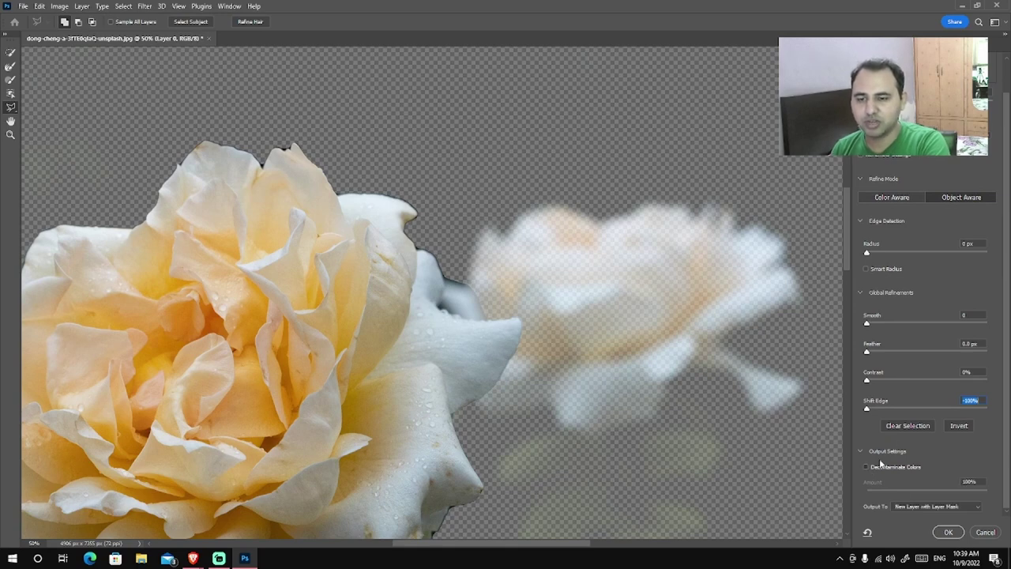
click(866, 467)
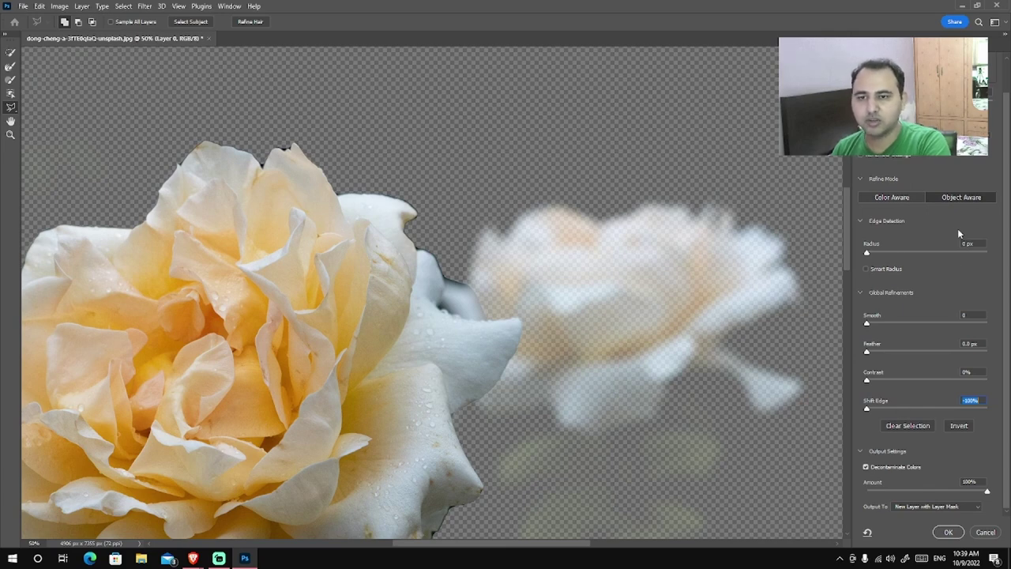
drag(868, 252, 890, 253)
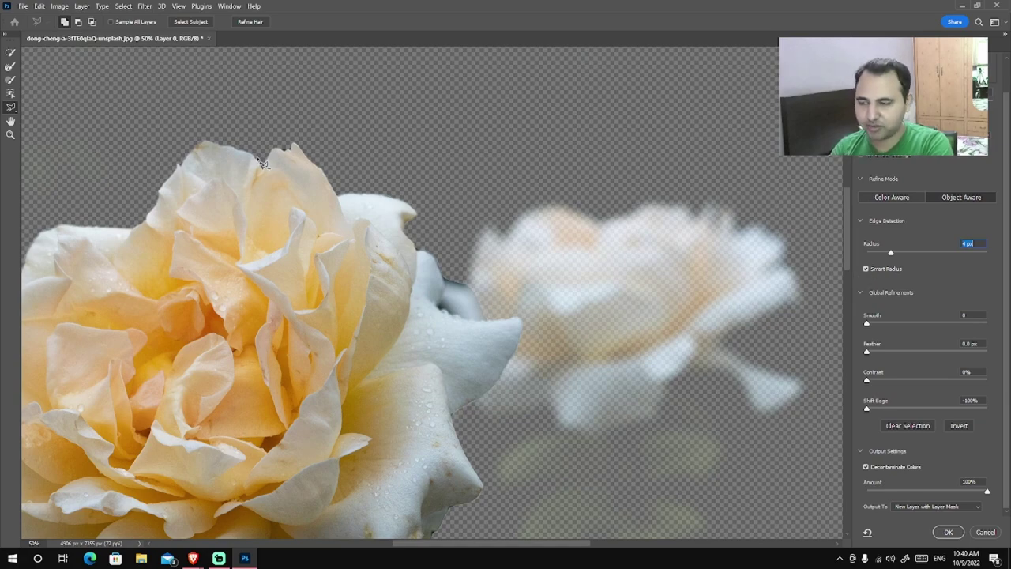
Zoom in on the rose's top edge and select the Polygonal Lasso Tool.
key(ctrl+plus)
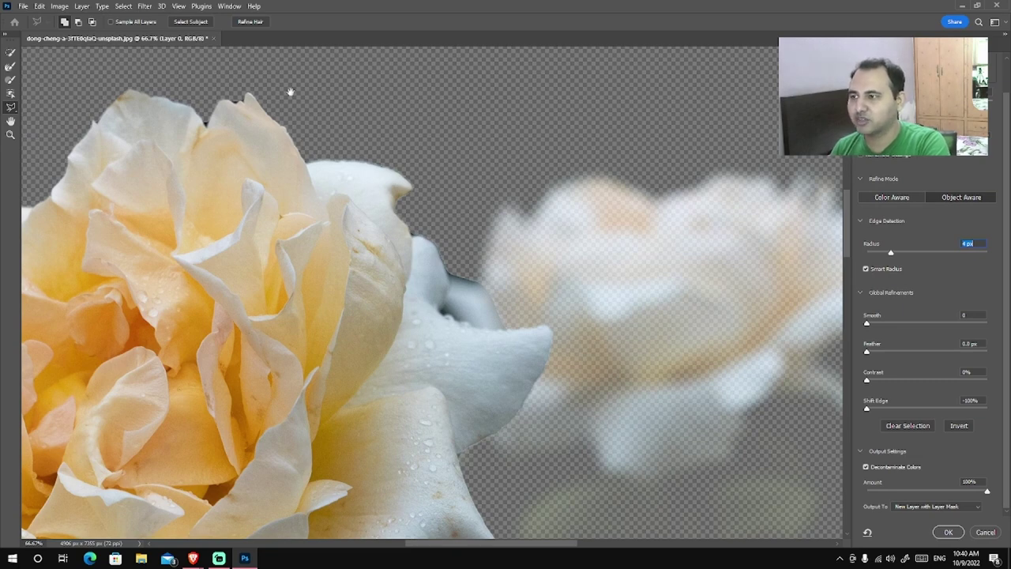
drag(290, 93, 462, 217)
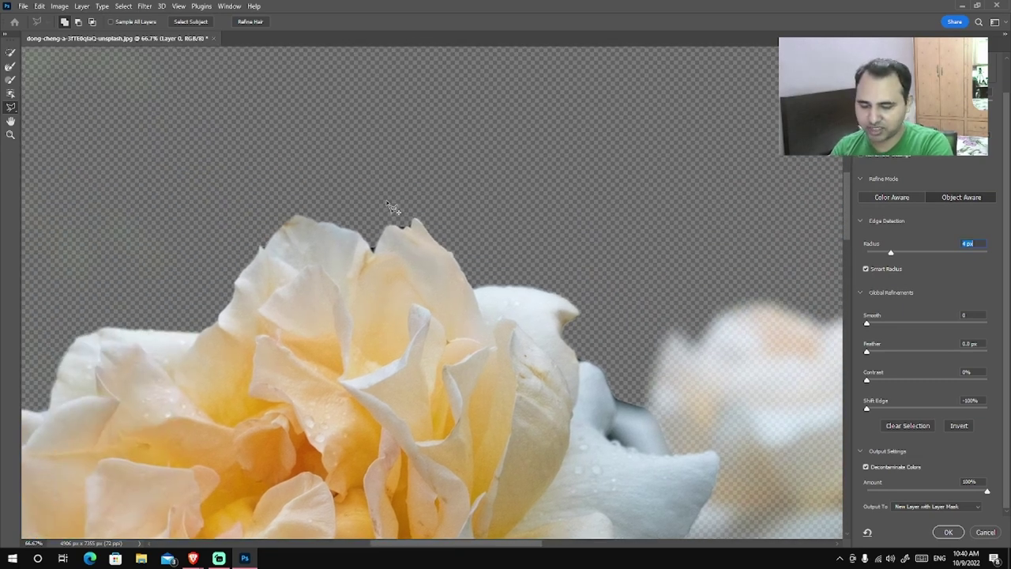
key(ctrl+plus)
key(ctrl+plus)
mouse_move(271, 198)
mouse_down()
mouse_move(302, 199)
mouse_move(370, 263)
mouse_up()
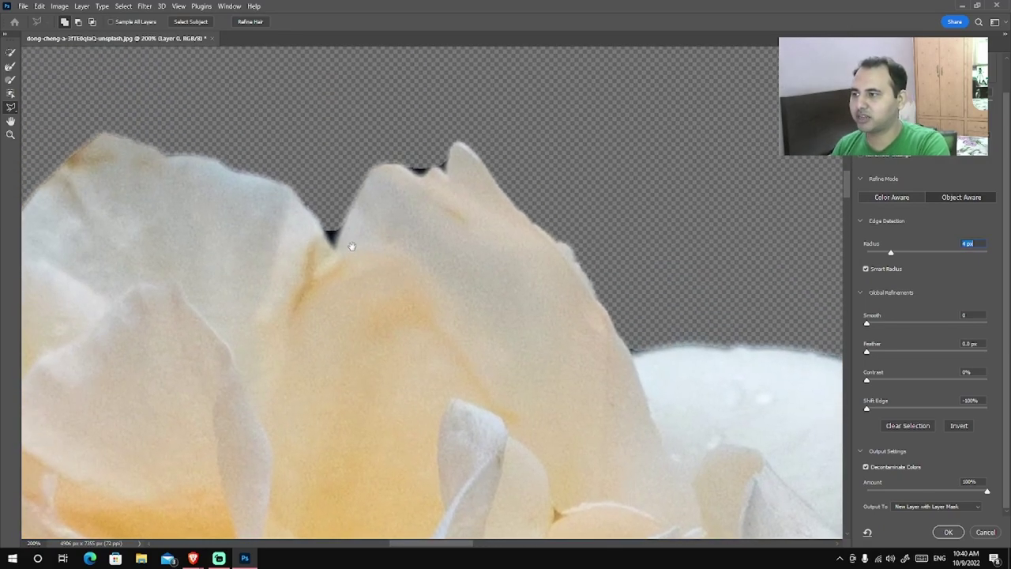
click(10, 109)
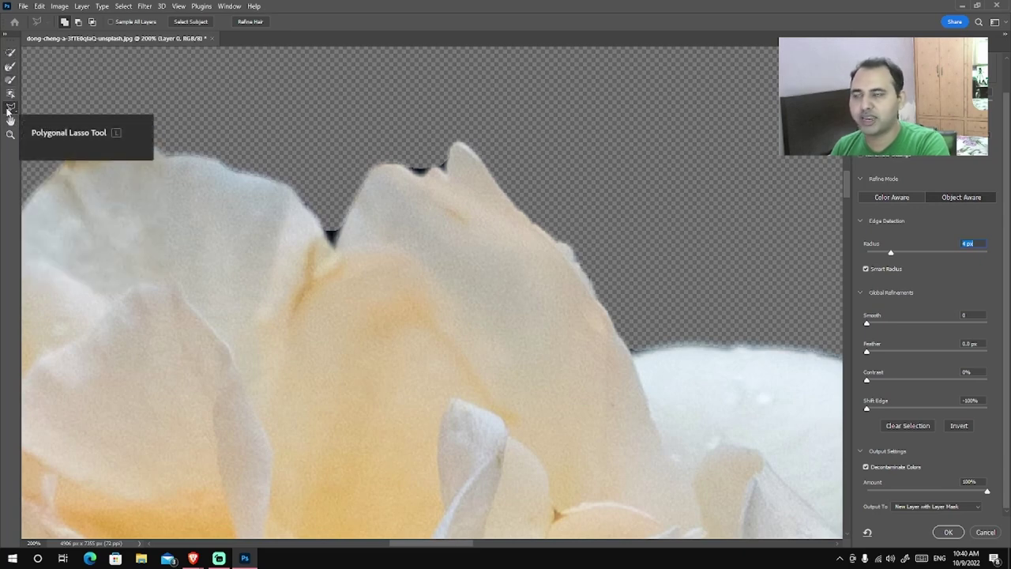
Refine the dark petal notch edge and set Radius to 0 px with Smart Radius off.
click(324, 229)
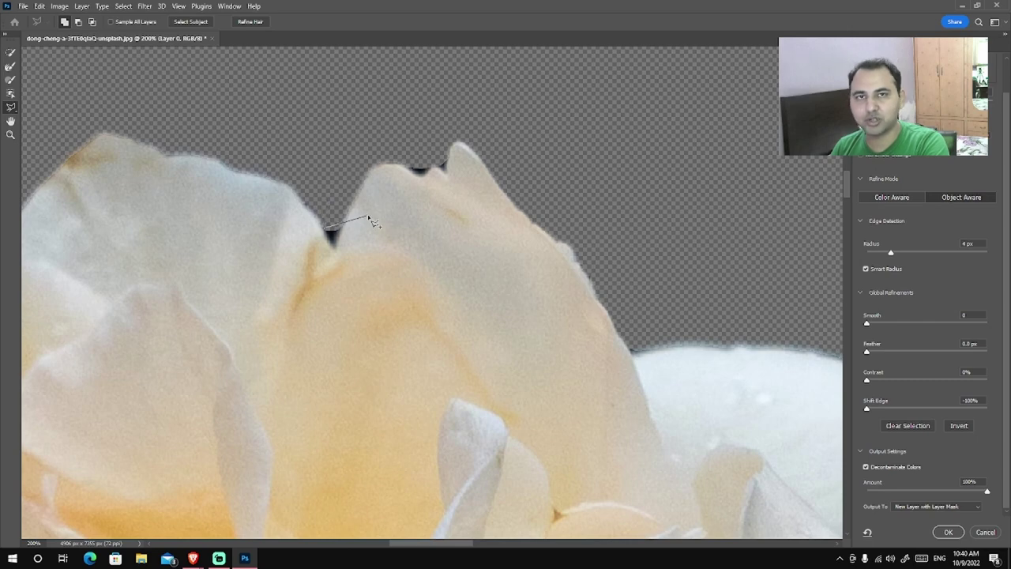
key(Escape)
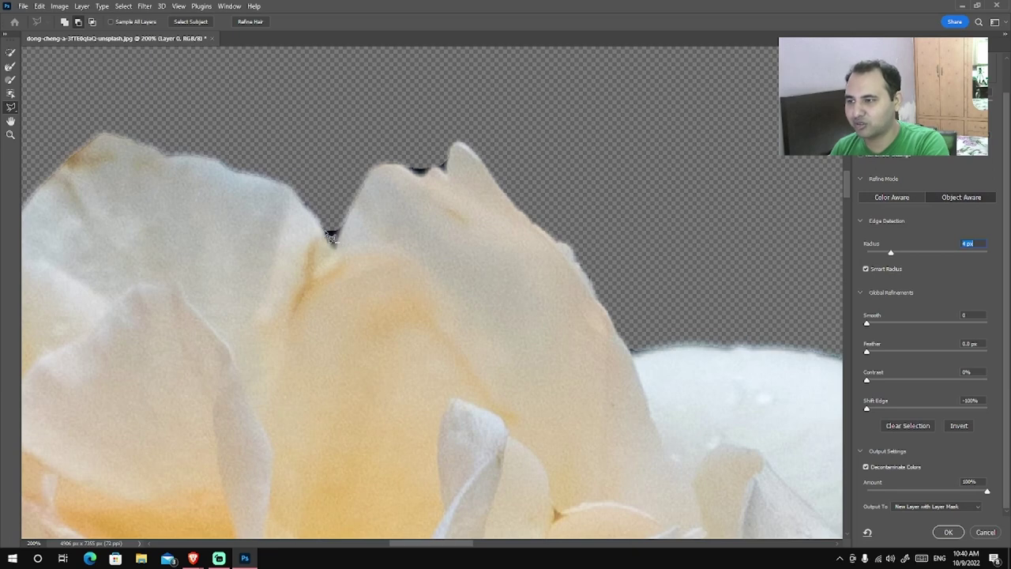
mouse_move(330, 237)
mouse_down()
mouse_move(339, 255)
mouse_move(333, 235)
mouse_up()
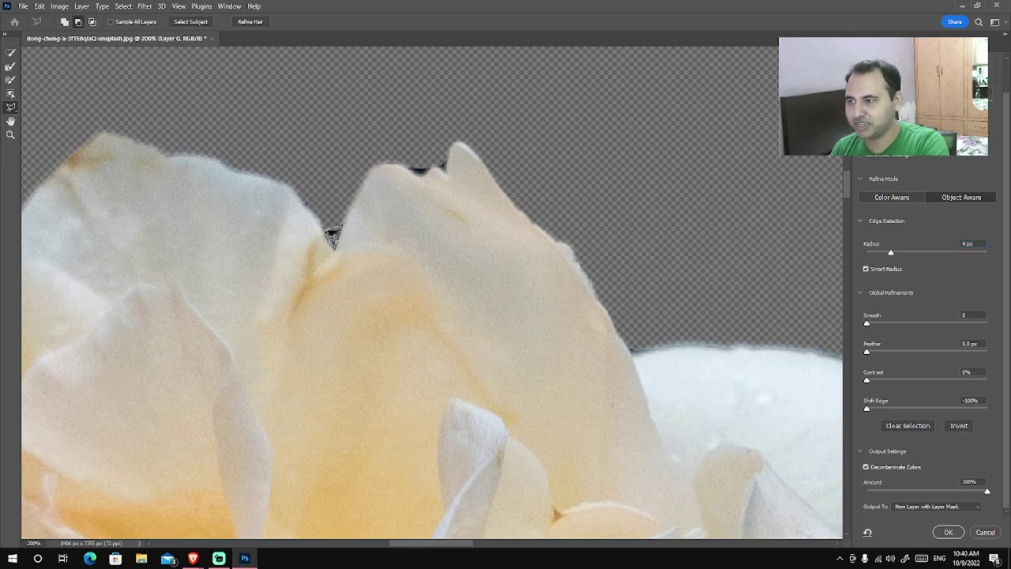
key(ctrl+z)
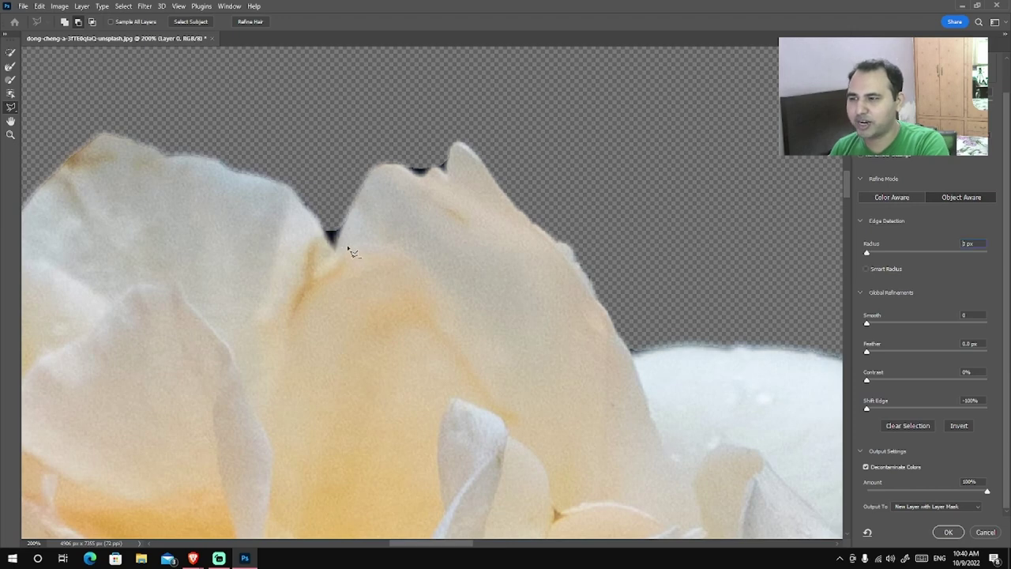
key(ctrl+z)
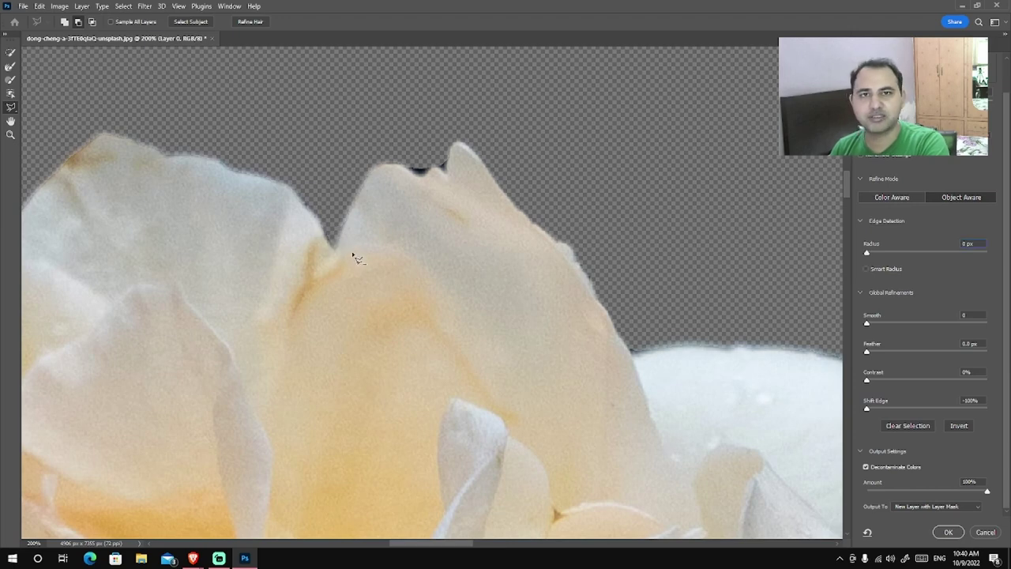
Clean the dark fringe along the petal's top edge and tip.
drag(410, 172, 439, 175)
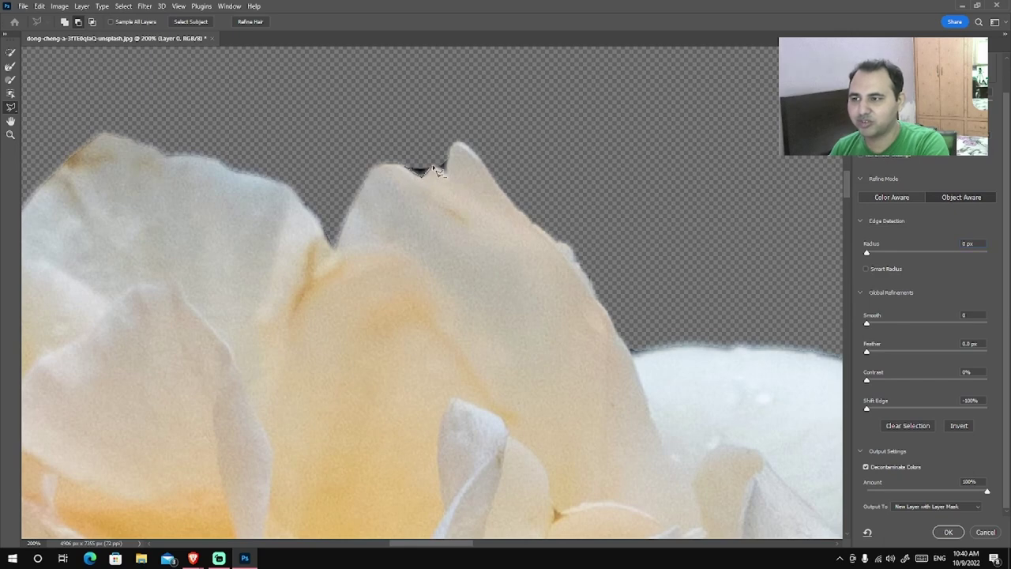
drag(423, 158, 449, 171)
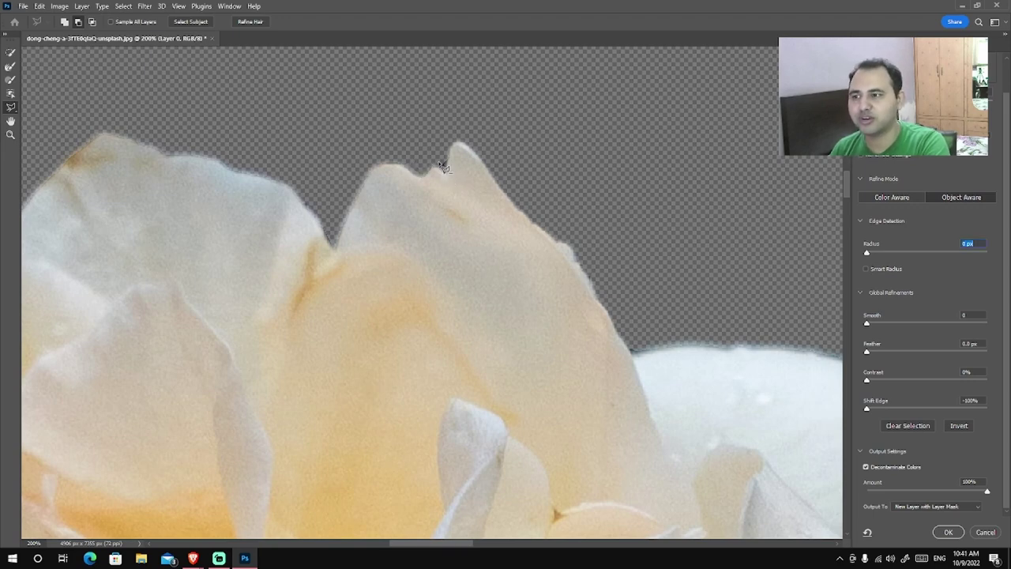
click(442, 170)
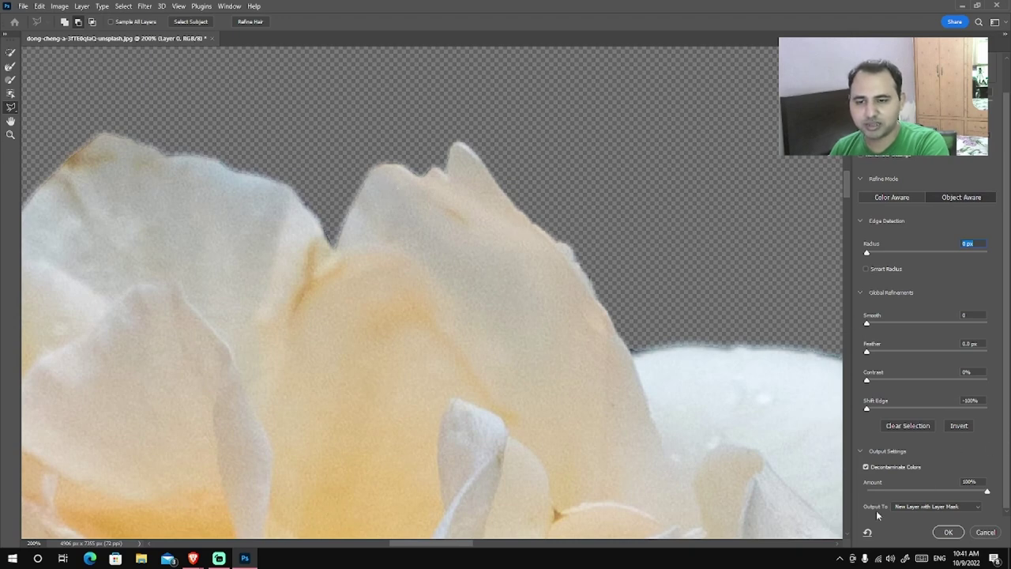
Output the refined rose selection as a new layer with layer mask, creating Layer 0 copy.
click(916, 508)
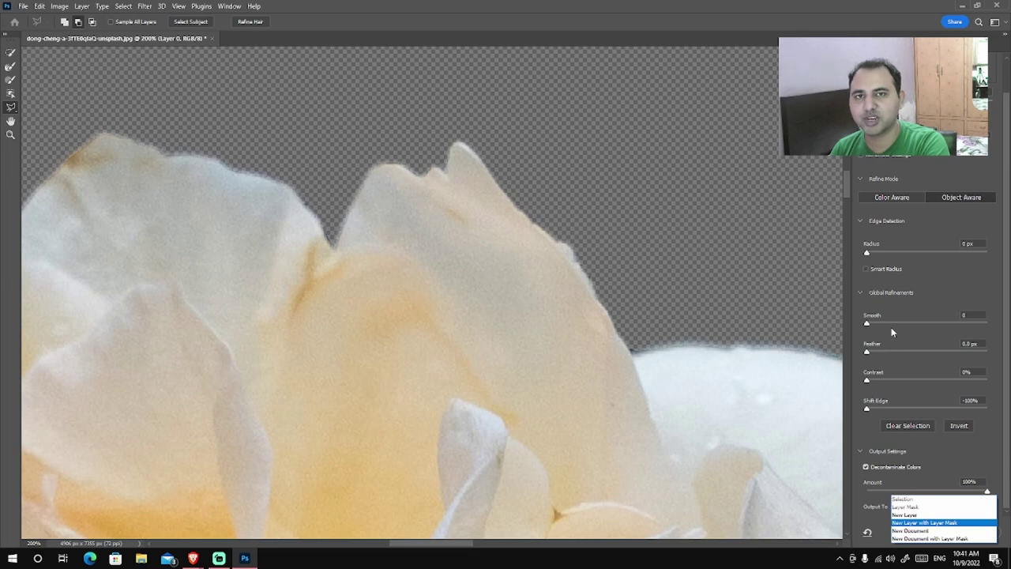
key(Return)
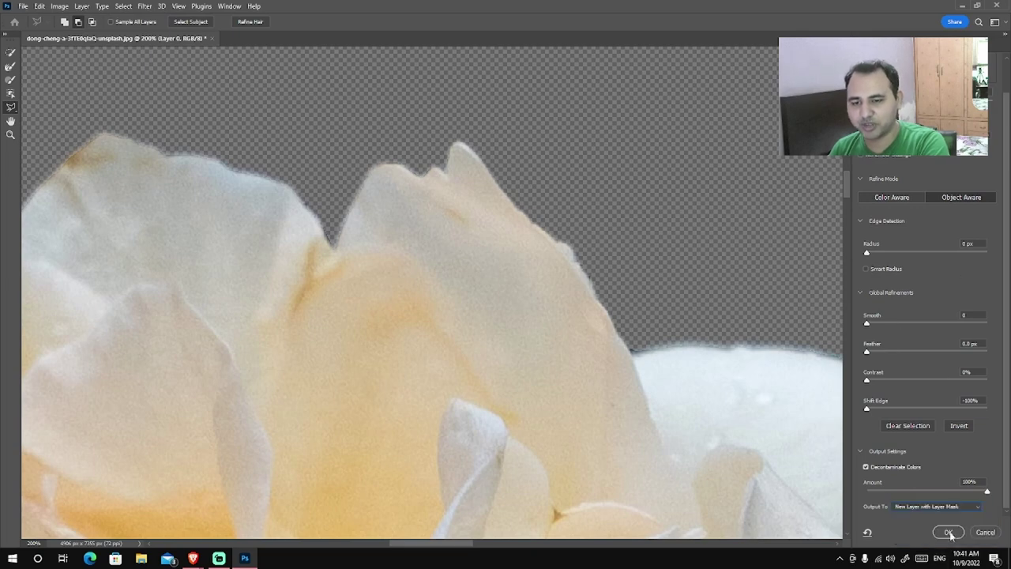
key(Return)
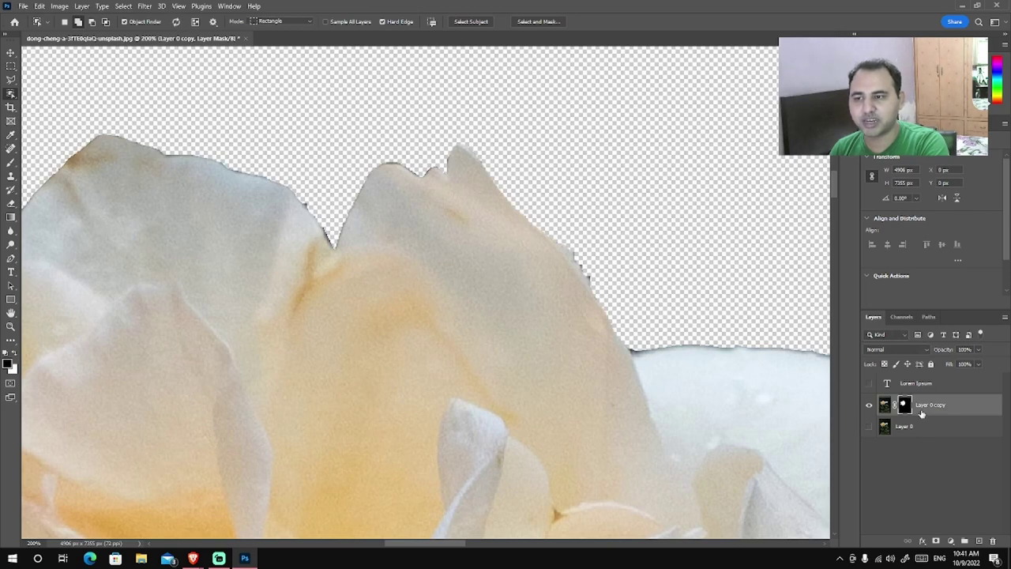
Move Layer 0 copy above Lorem Ipsum and make the text and Layer 0 visible.
drag(921, 413, 936, 375)
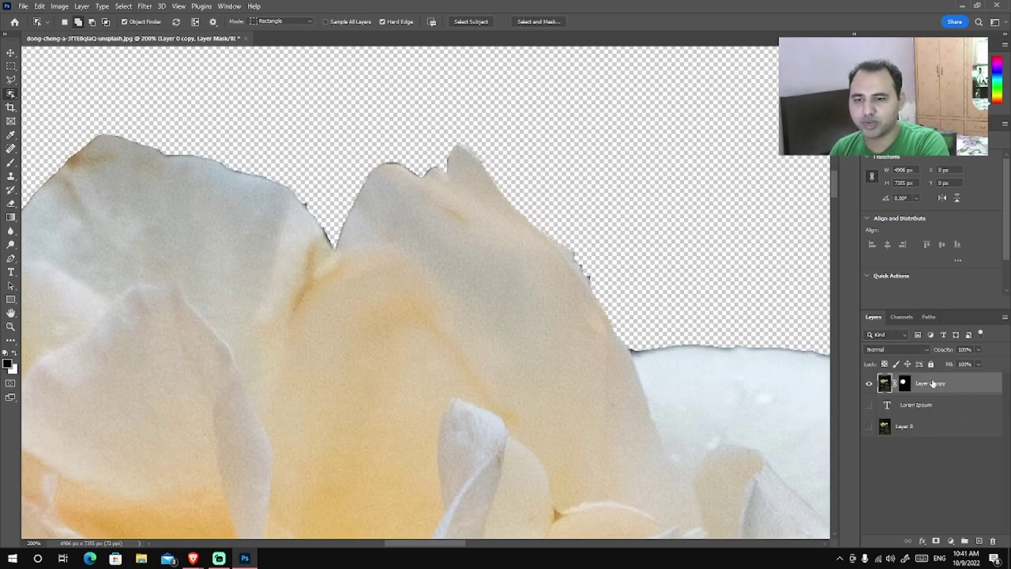
click(869, 427)
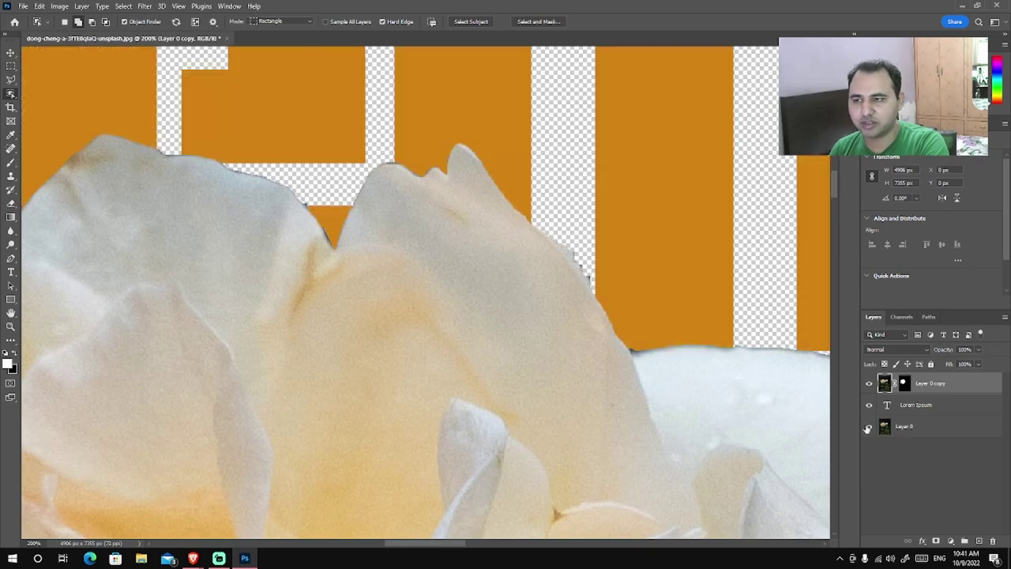
click(868, 427)
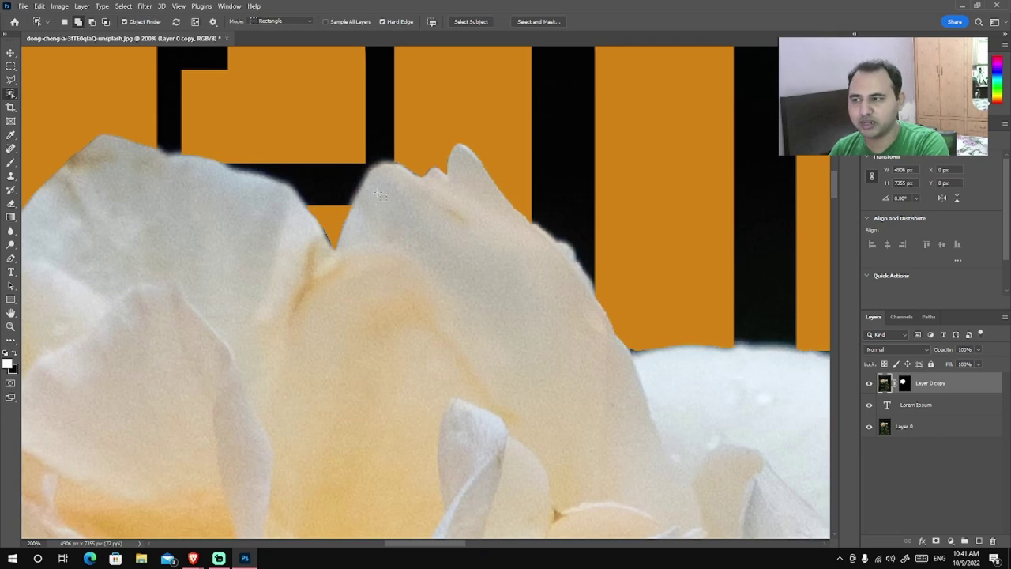
Lasso the petal notch and fill it on Layer 0 copy's mask to hide that sliver.
key(l)
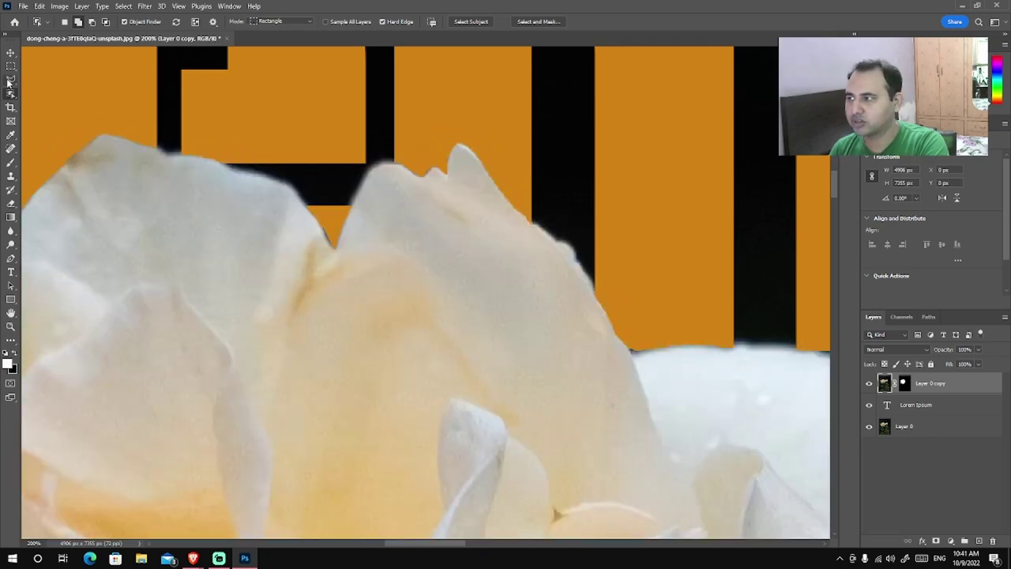
drag(321, 230, 337, 254)
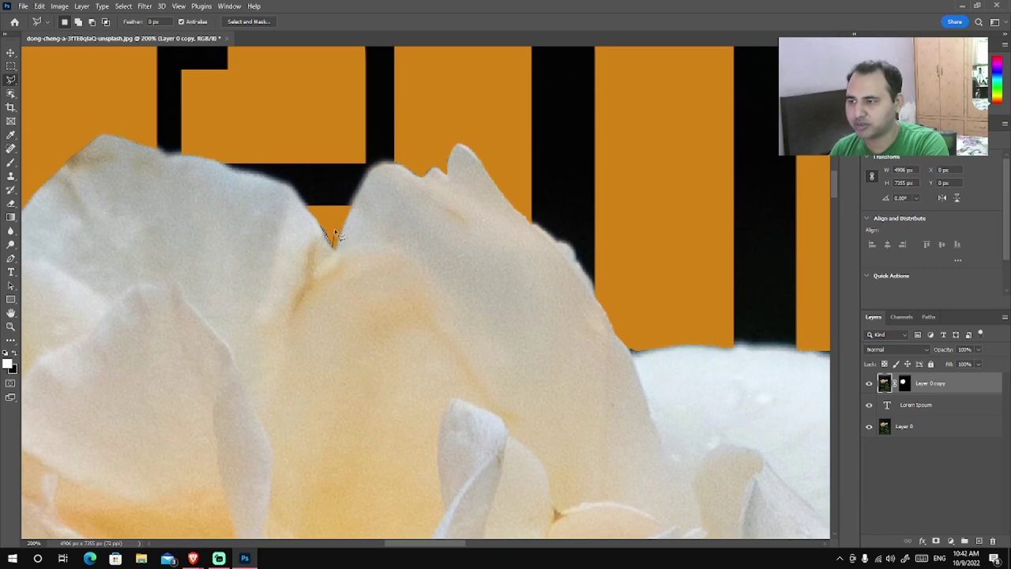
drag(327, 230, 327, 232)
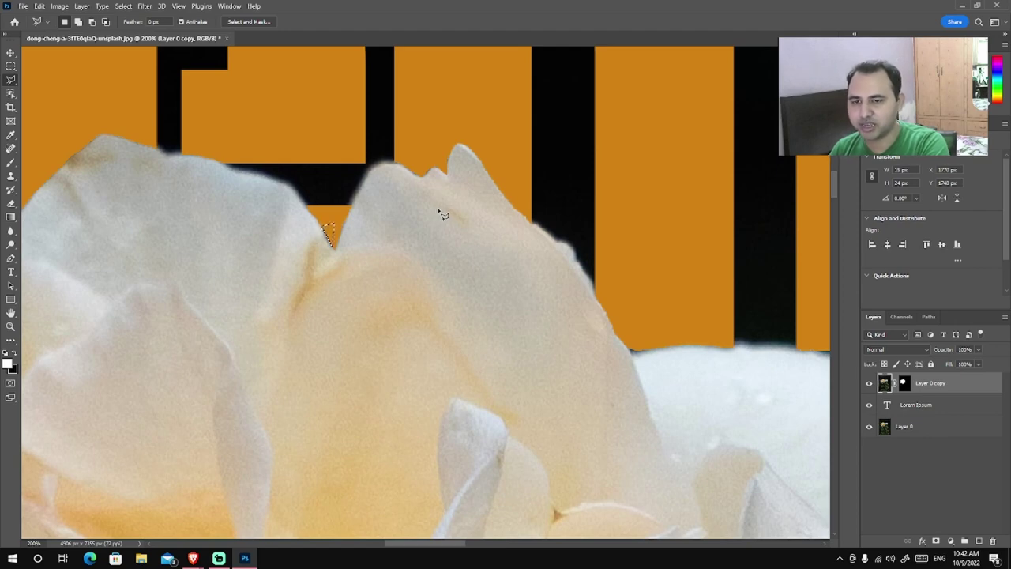
click(905, 384)
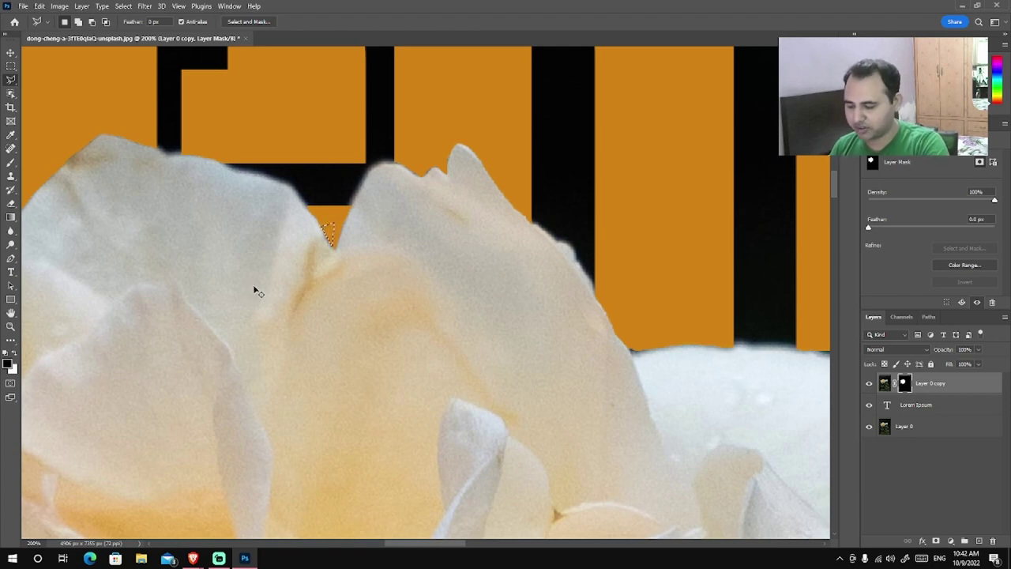
key(ctrl+d)
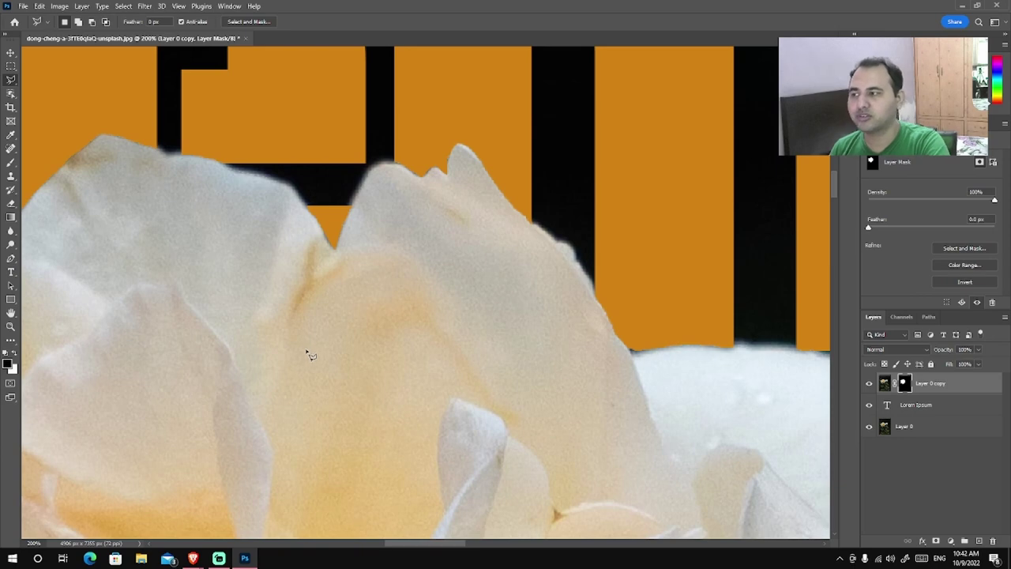
click(11, 161)
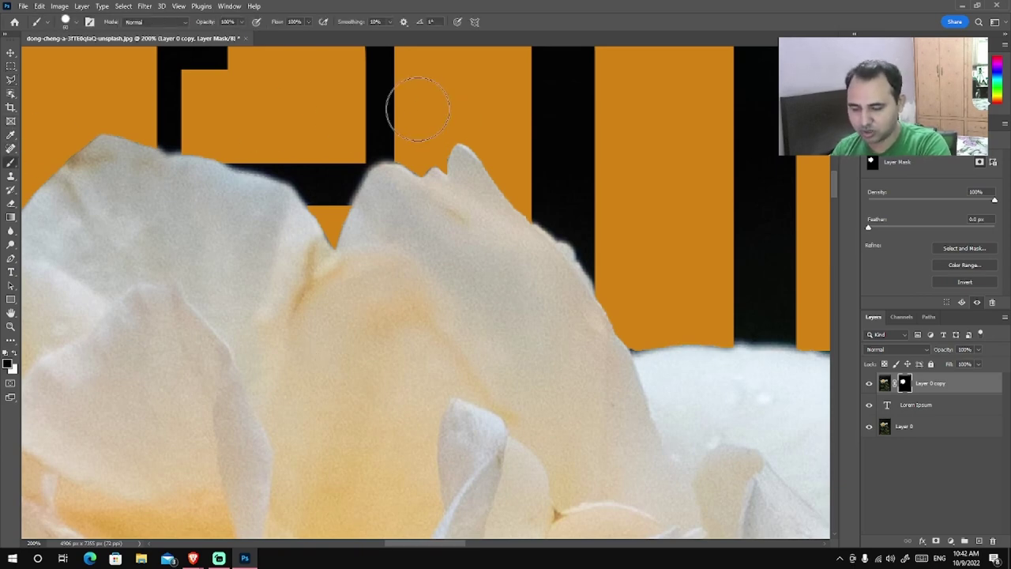
Shrink the brush and fit the whole poster in the window.
key(bracketleft)
key(bracketleft)
key(bracketleft)
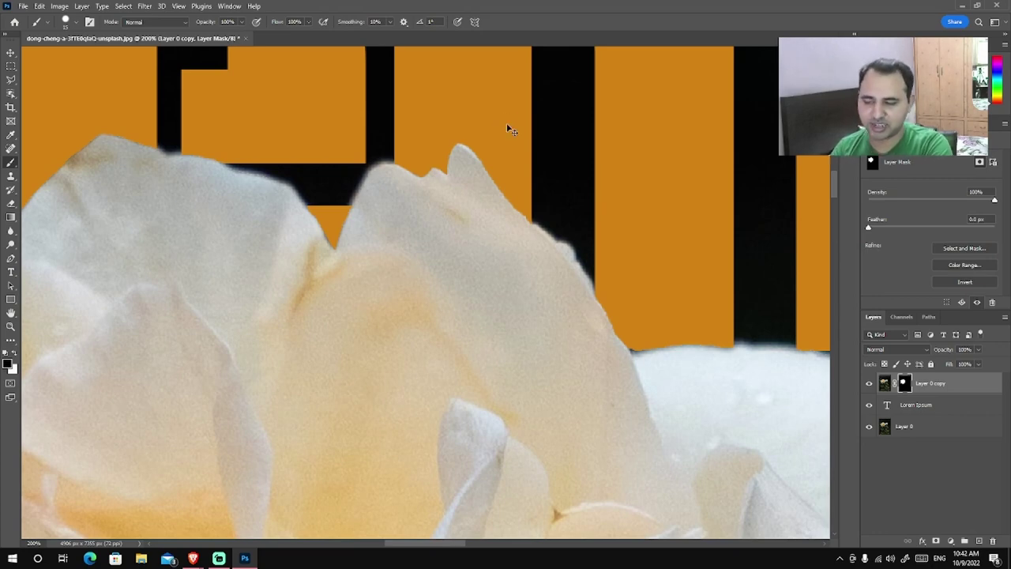
key(ctrl+0)
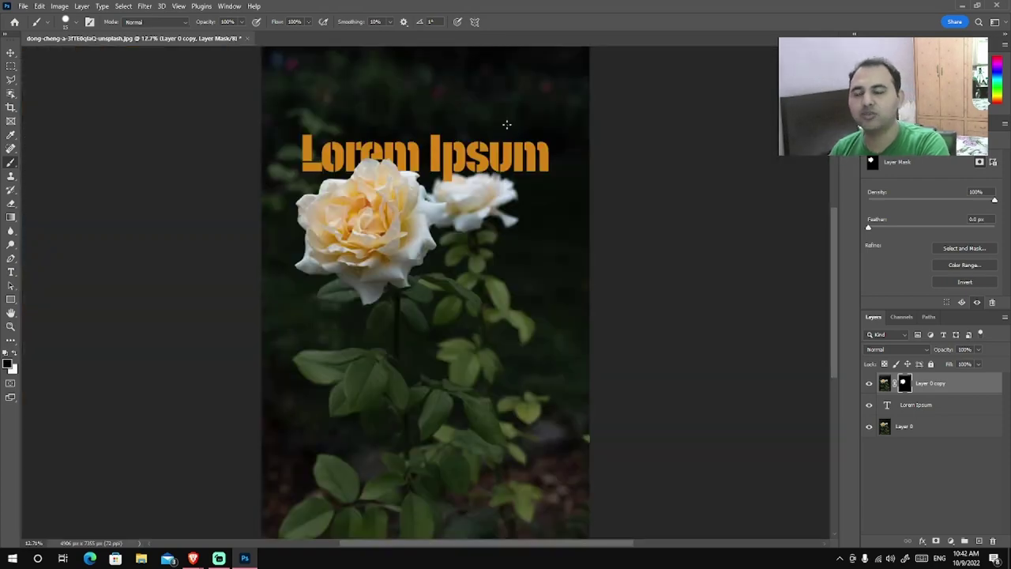